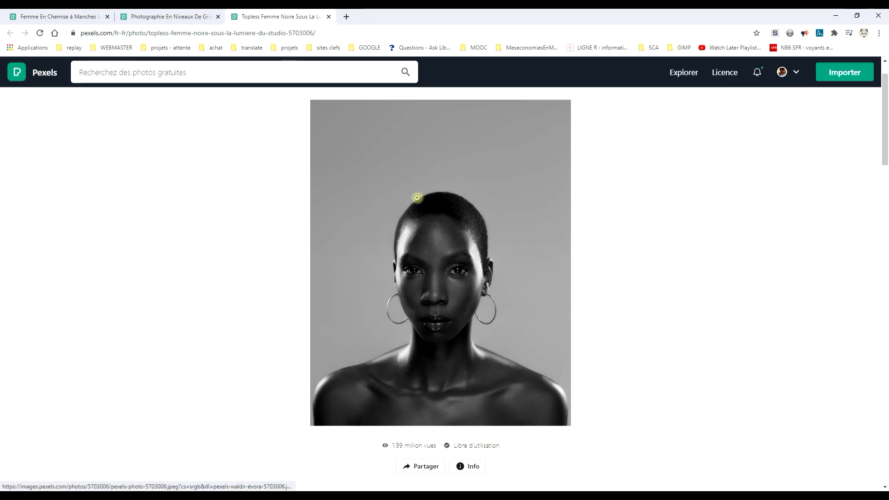
- Copy the short-haired woman's portrait photo from its Pexels page and mark the photo as liked
right_click(438, 232)
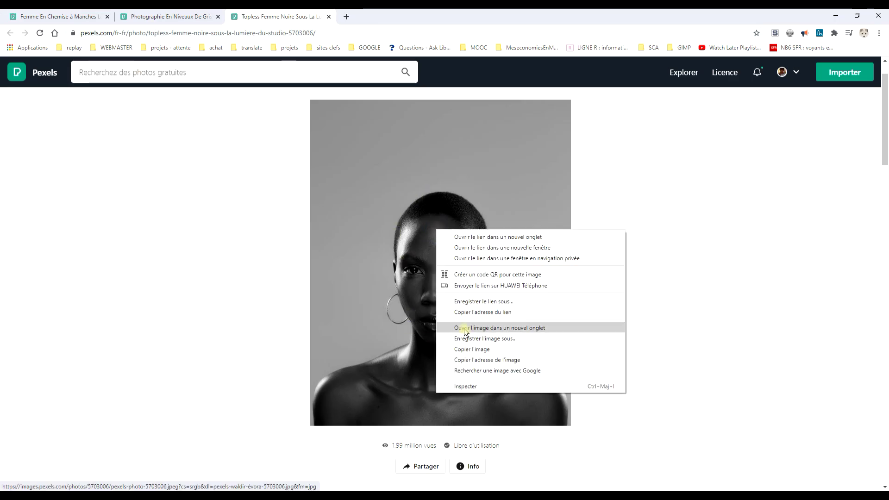
left_click(463, 349)
scroll(453, 290, "up", 1)
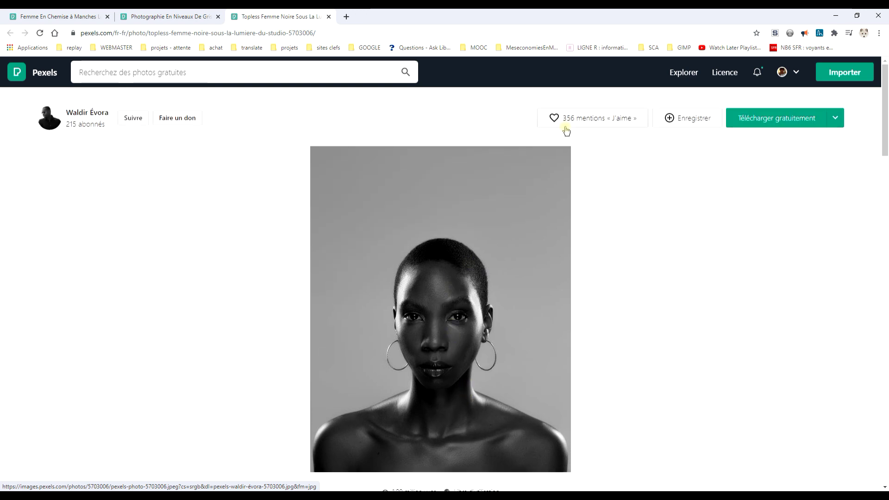
left_click(610, 119)
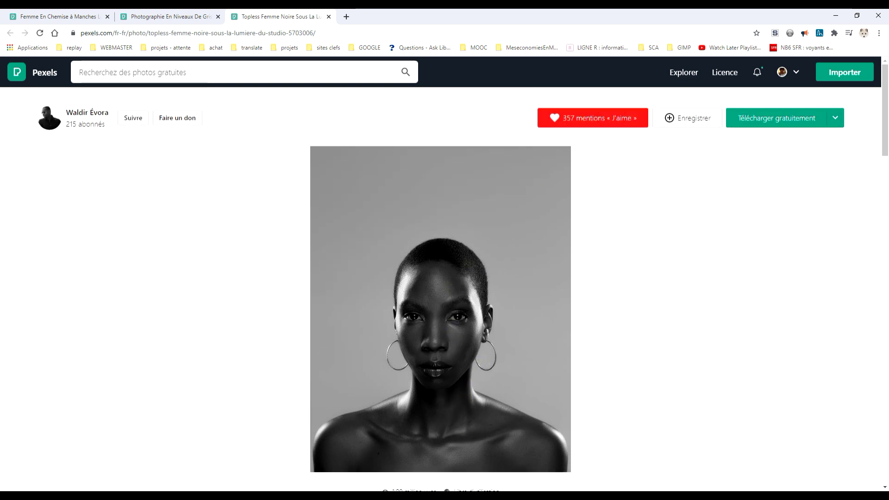
- Switch to GIMP and create a new image from the copied portrait
key("alt+Tab")
left_click(35, 25)
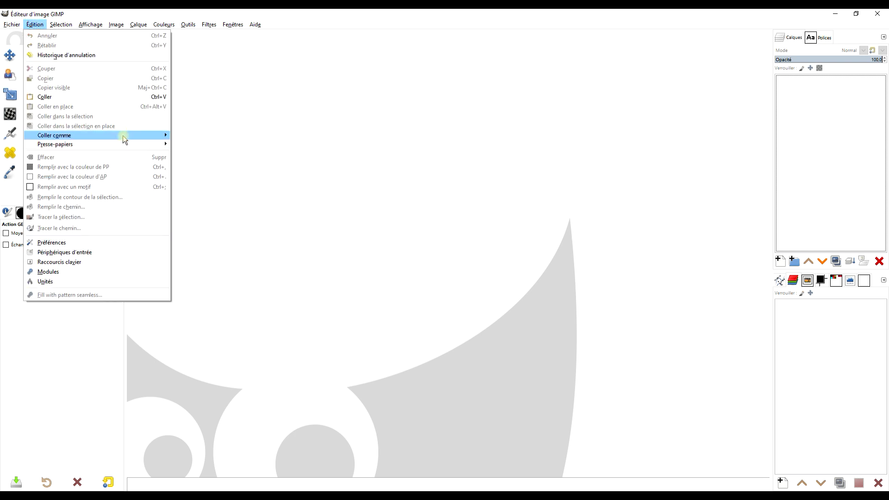
mouse_move(125, 138)
left_click(221, 156)
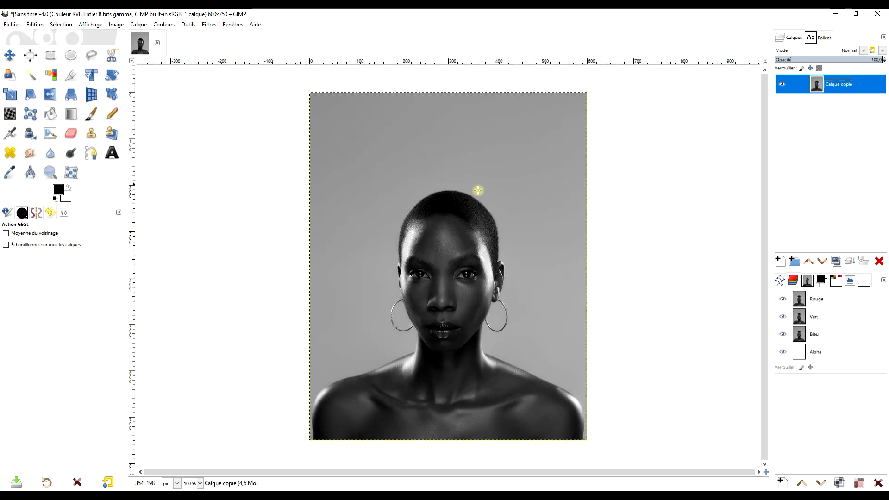
- Crop the portrait to 600 × 576 px, keeping the full width and removing the empty area above the head
left_click(73, 75)
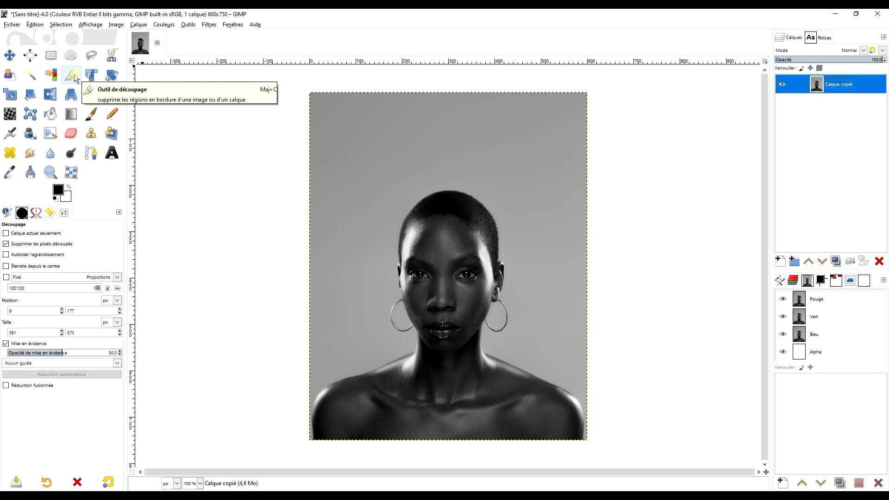
left_click_drag(314, 175, 587, 440)
left_click_drag(420, 192, 420, 191)
left_click_drag(327, 314, 310, 313)
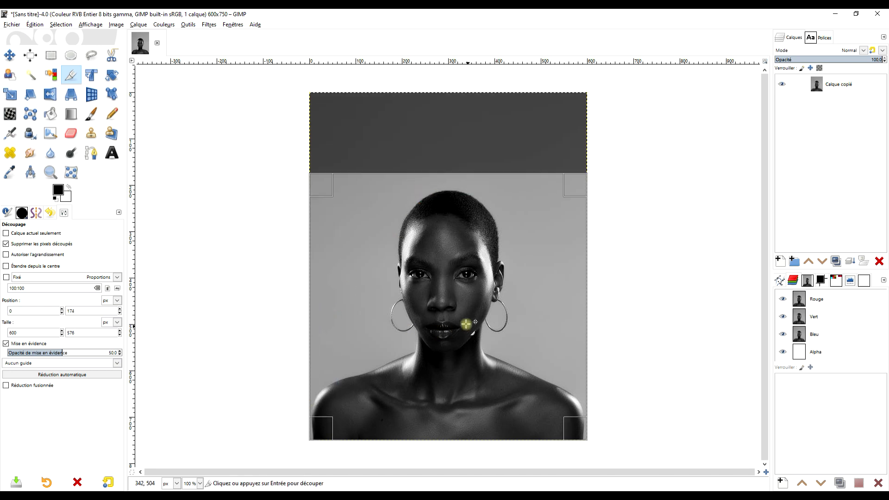
left_click(445, 294)
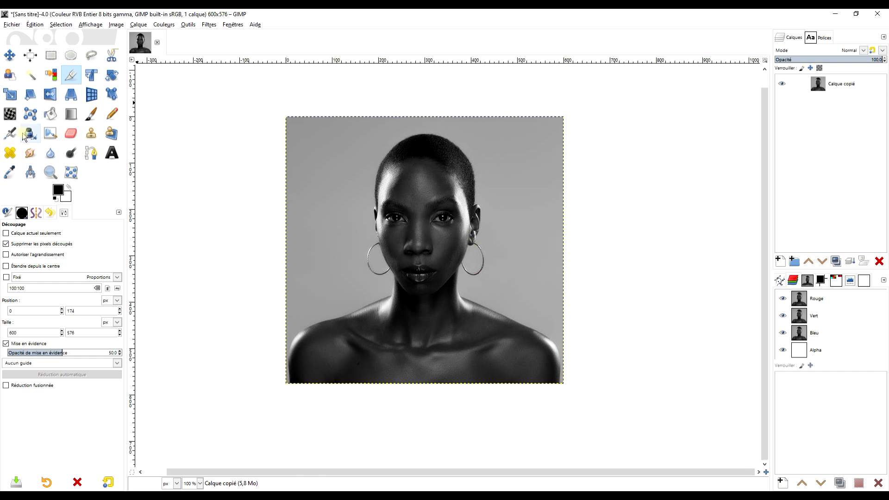
- Open the G'MIC-Qt filters for the cropped portrait and locate the Tiled Rotation filter
left_click(51, 172)
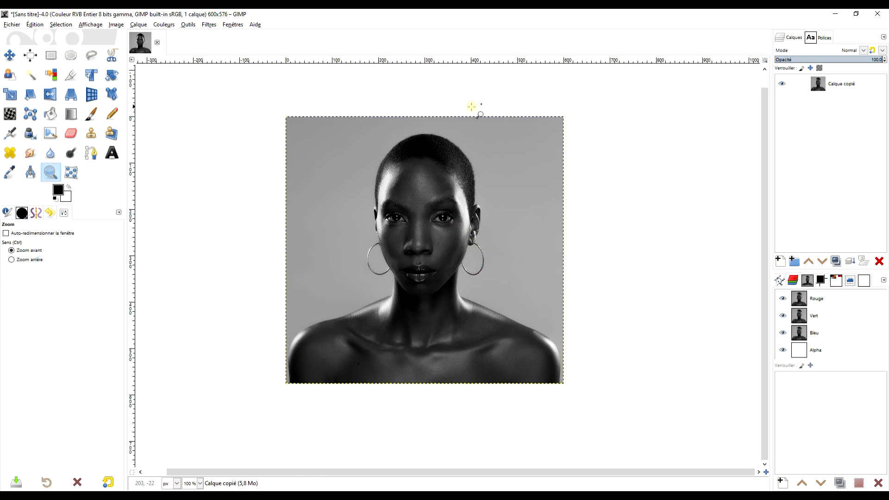
left_click(768, 61)
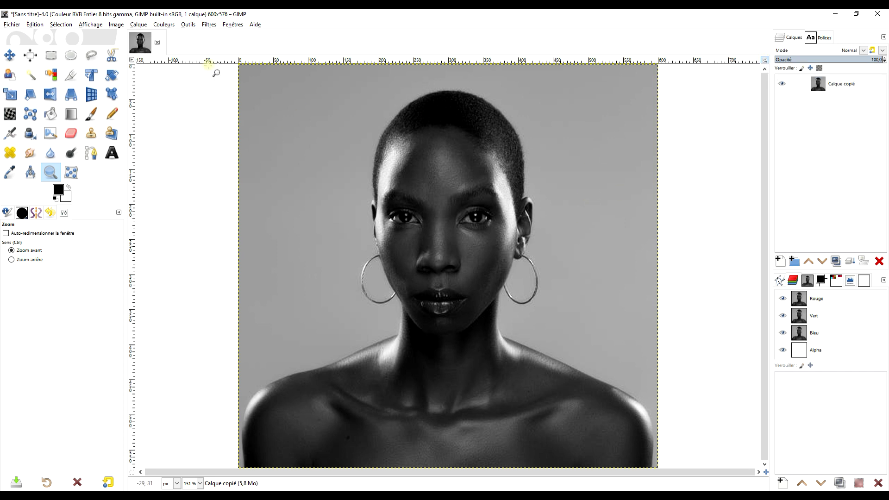
left_click(209, 25)
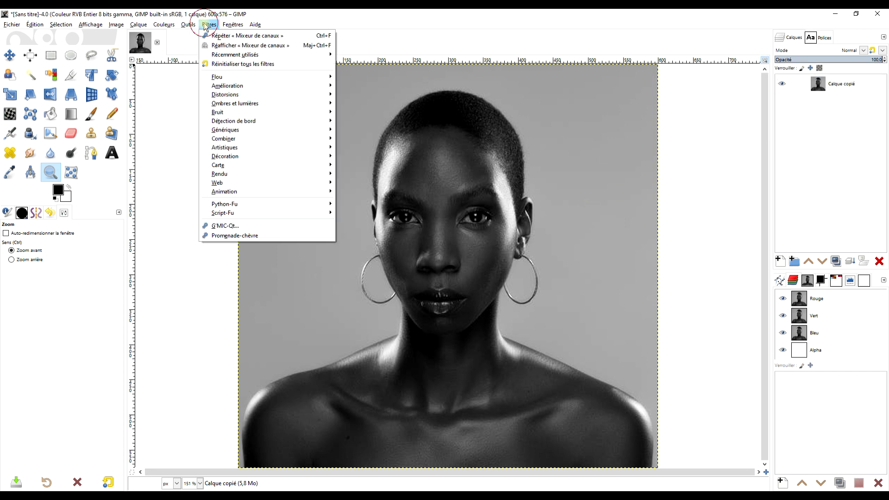
left_click(244, 227)
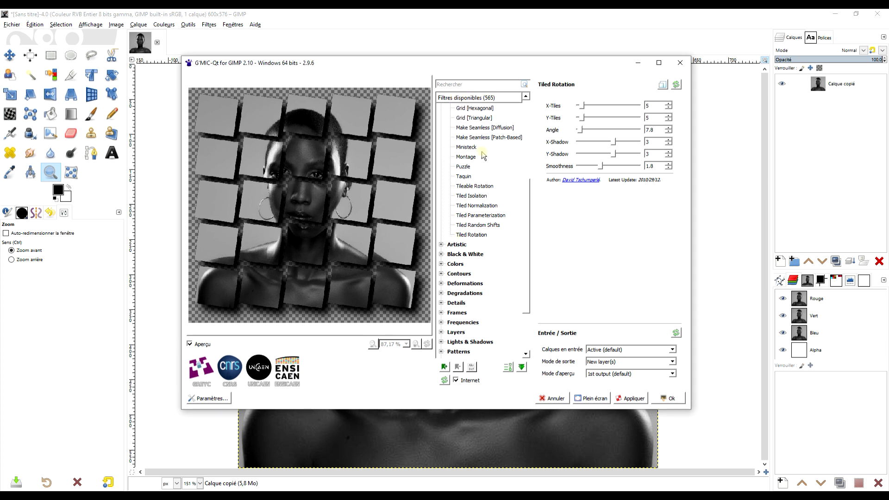
scroll(482, 231, "up", 5)
scroll(492, 178, "down", 3)
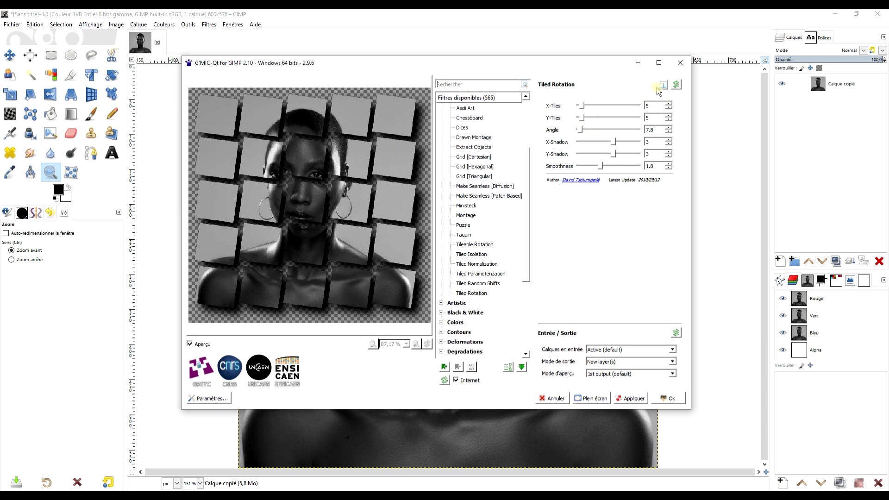
- Reset the Tiled Rotation parameters, set Angle to 7.8, X-Shadow to 2.2 and Smoothness to 2.27, and apply the filter
left_click(675, 84)
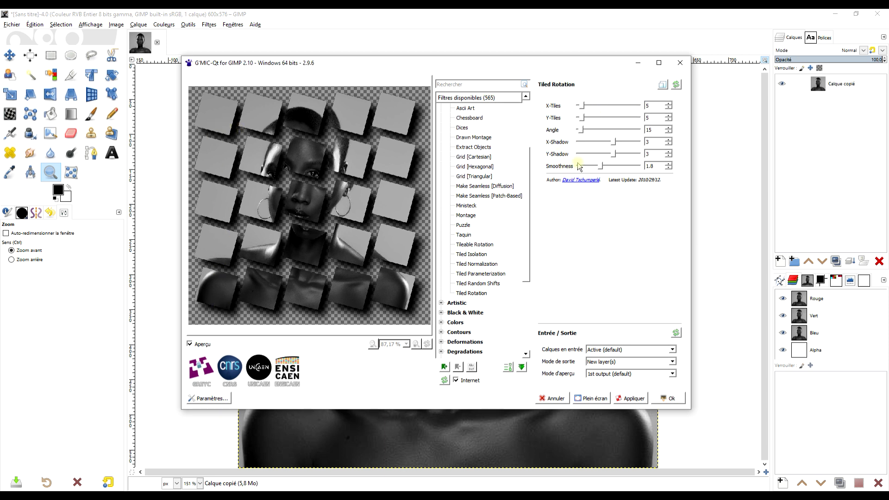
left_click(668, 132)
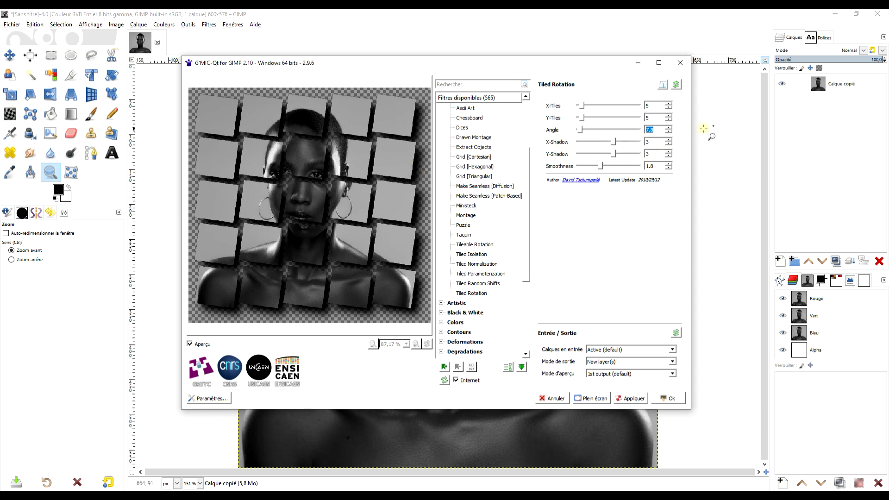
left_click(668, 147)
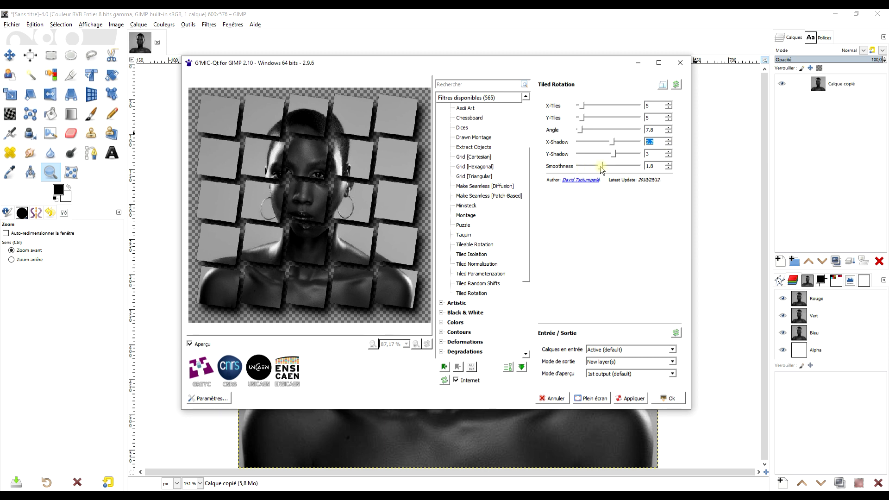
mouse_move(600, 167)
left_mouse_down()
mouse_move(556, 170)
mouse_move(602, 168)
left_mouse_up()
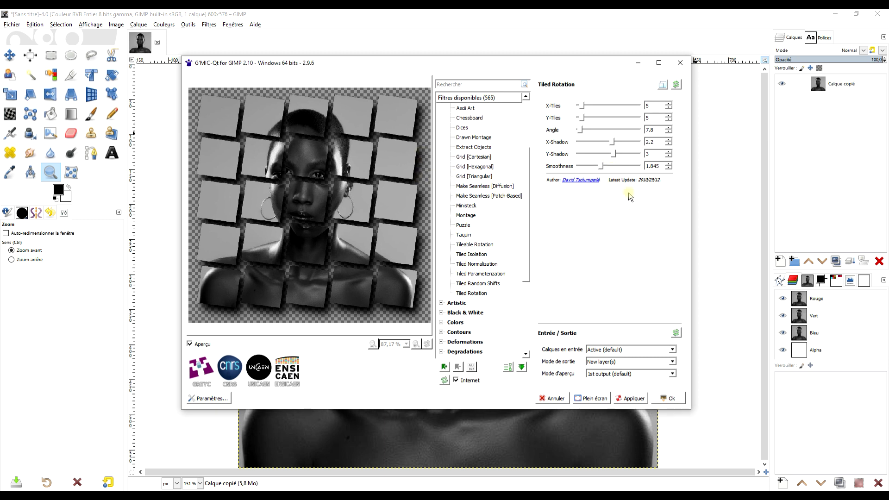
left_click_drag(601, 168, 605, 167)
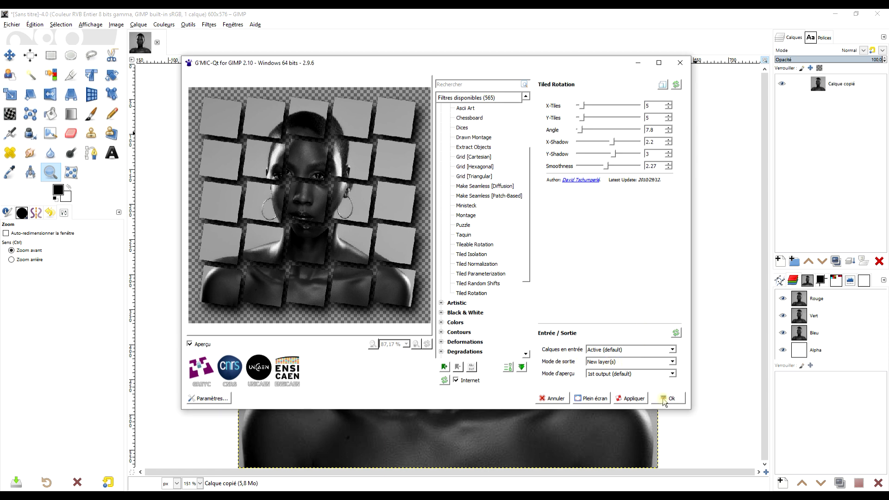
left_click(666, 398)
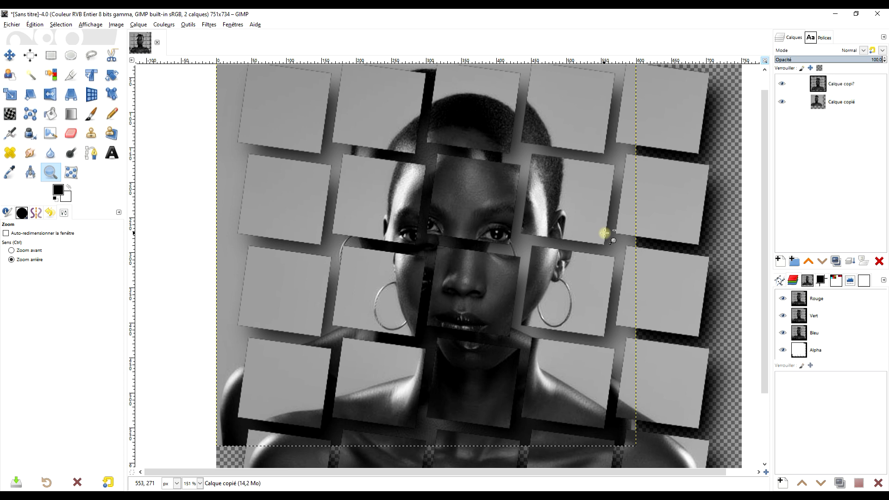
- Hide the original "Calque copié" layer and make the tiled layer above it active
left_click(605, 233, "ctrl")
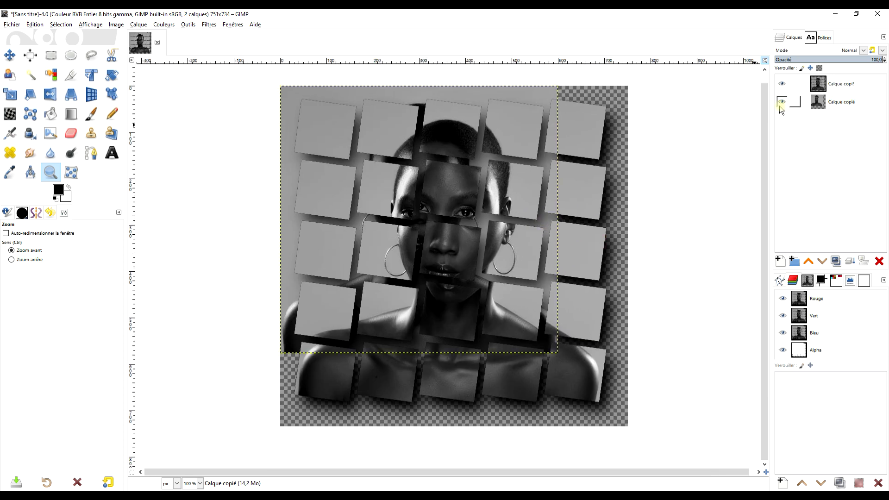
left_click(782, 103)
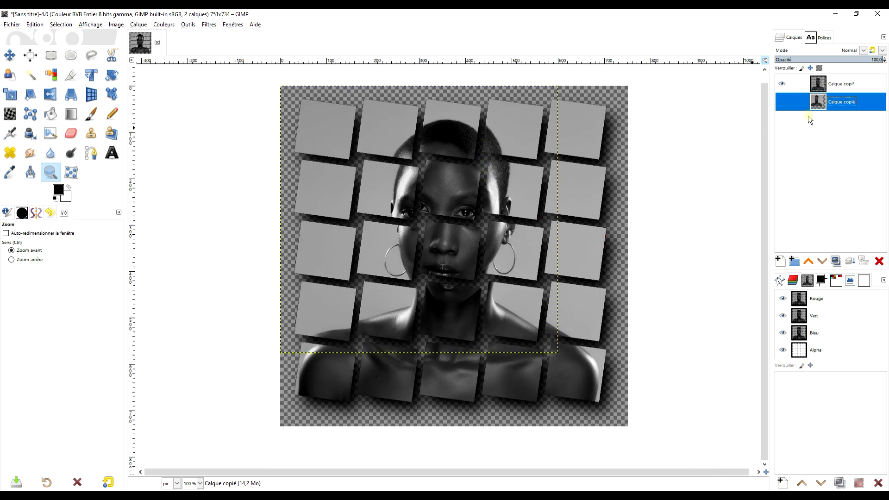
left_click(842, 86)
left_click_drag(560, 227, 536, 212)
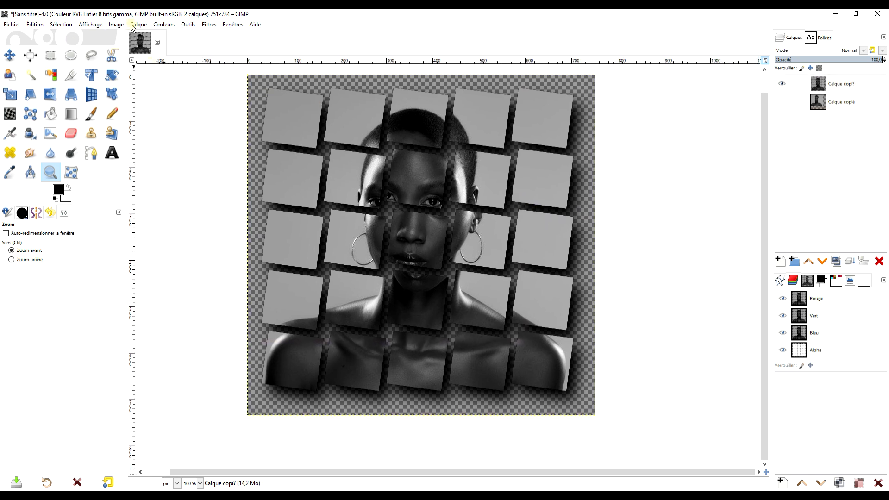
- Open the canvas size settings and set the width to 105 % and the height to 115 %
left_click(117, 25)
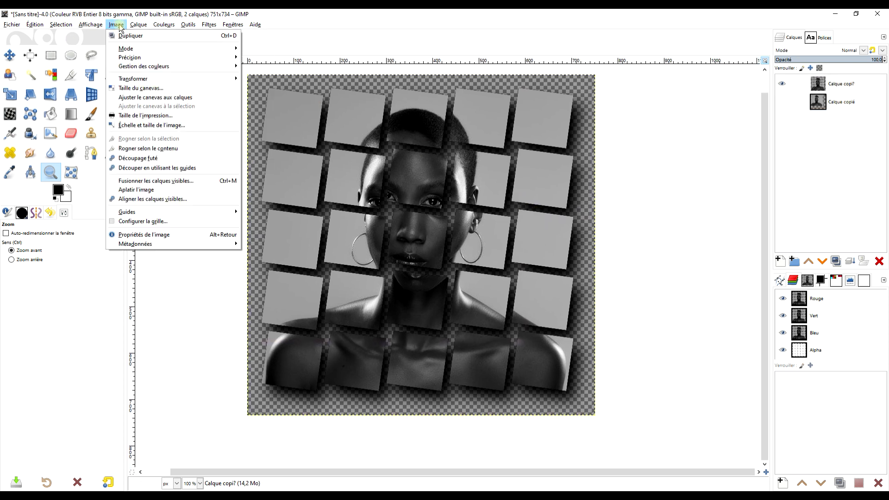
left_click(141, 89)
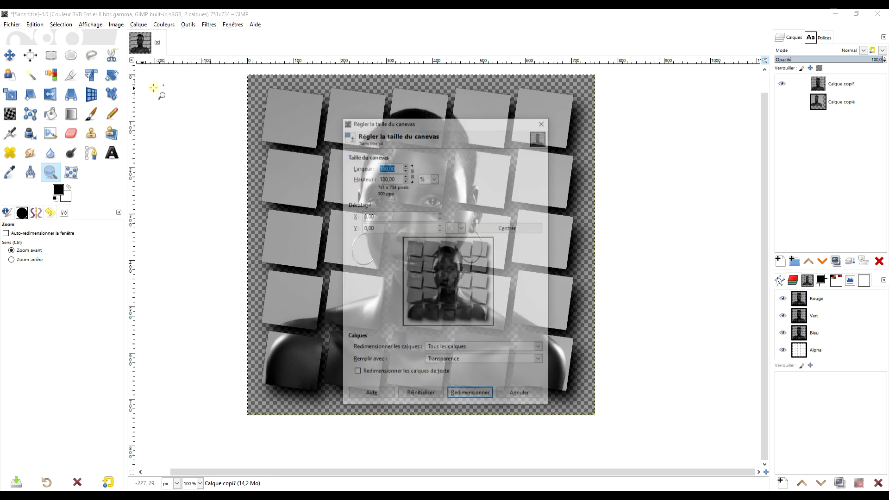
type("105")
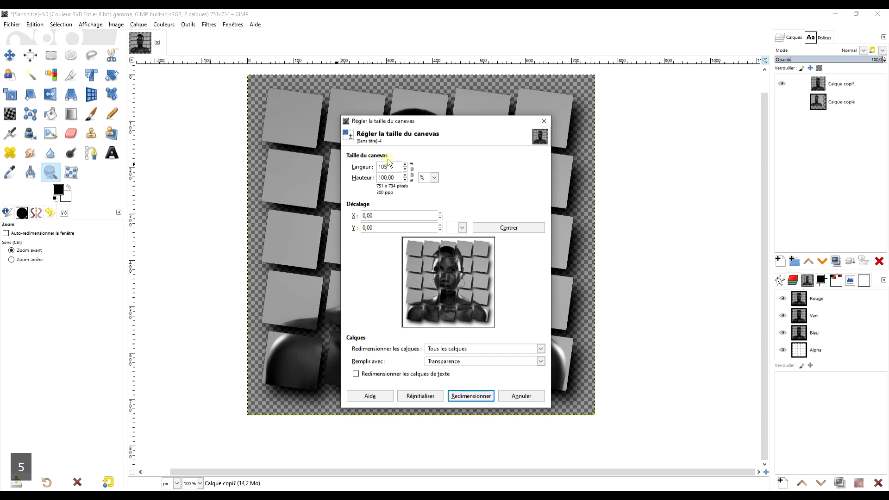
key("Tab")
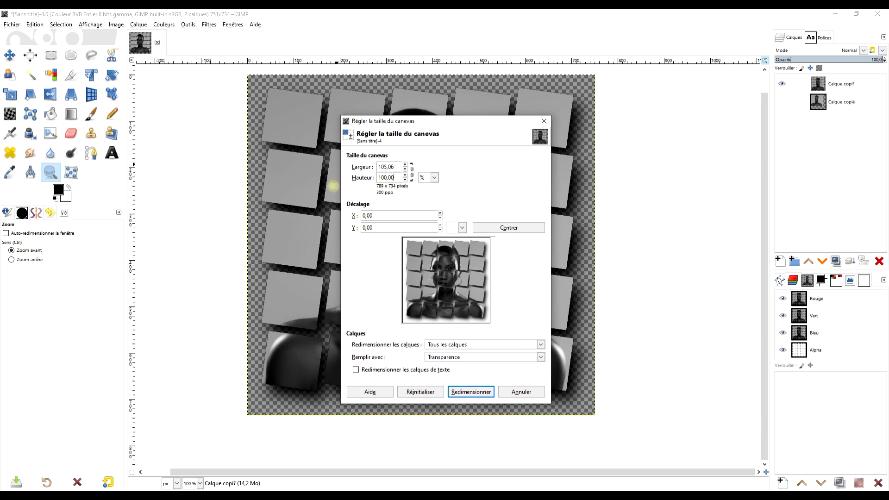
left_click_drag(396, 177, 355, 178)
type("10")
key("BackSpace")
type("15")
left_click(395, 168)
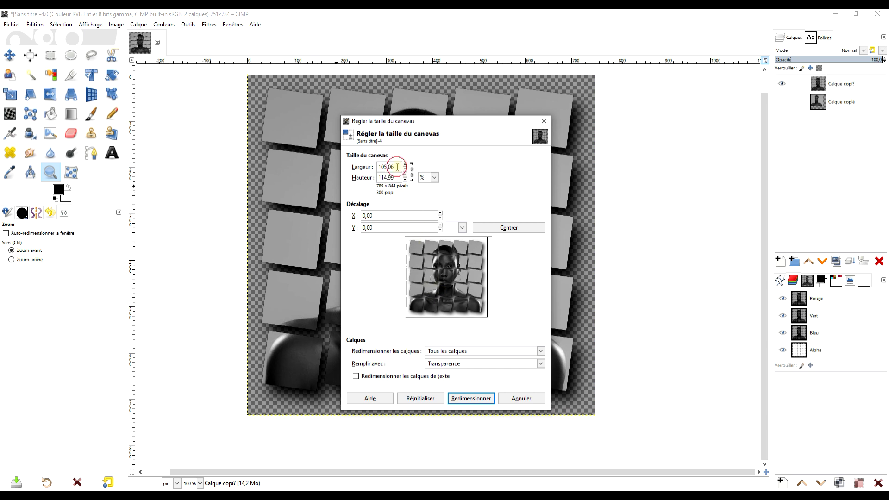
- Place the image at offset X 19, Y 0 in the enlarged canvas and resize all layers with transparent fill
left_click_drag(455, 262, 453, 245)
left_click(508, 227)
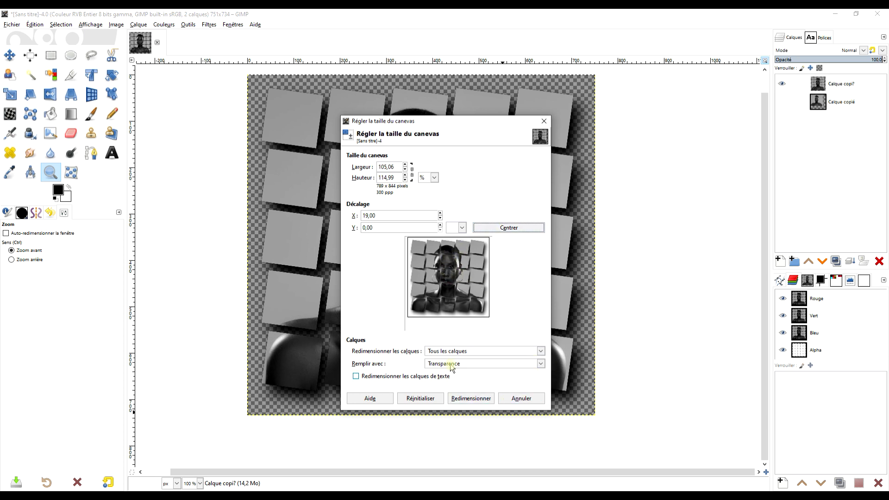
left_click(470, 399)
- Rename the tiled layer as "tiled rotation"
left_click(531, 244, "ctrl")
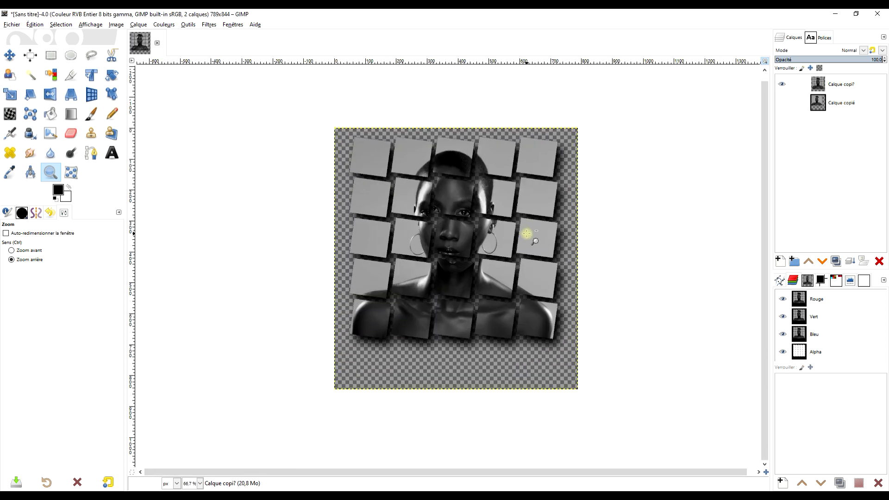
left_click(499, 251)
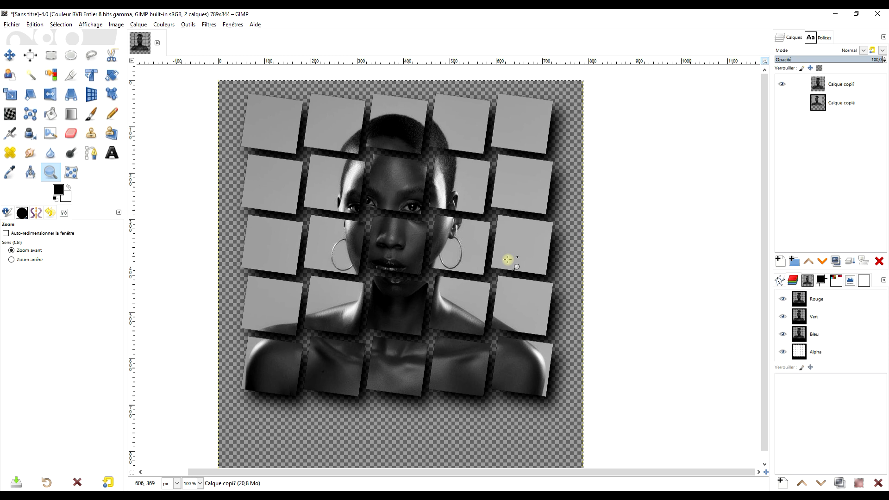
left_click(837, 105)
double_click(844, 85)
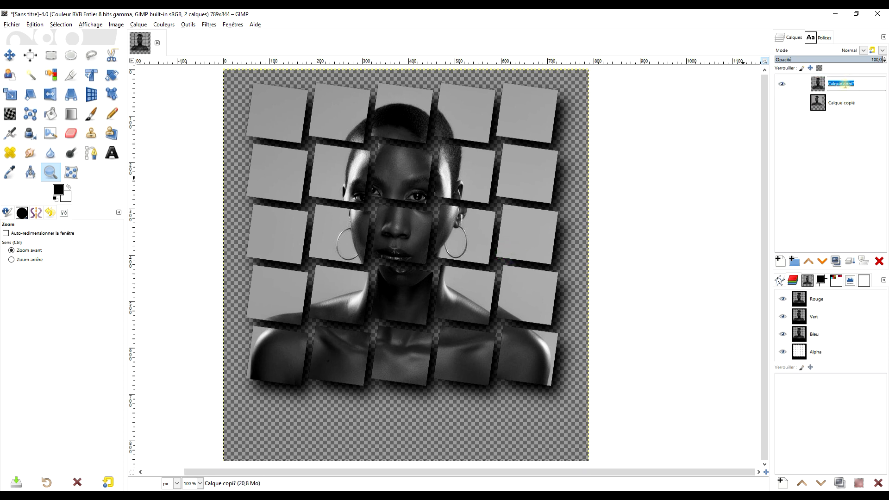
type("tiled rotatio,")
key("BackSpace")
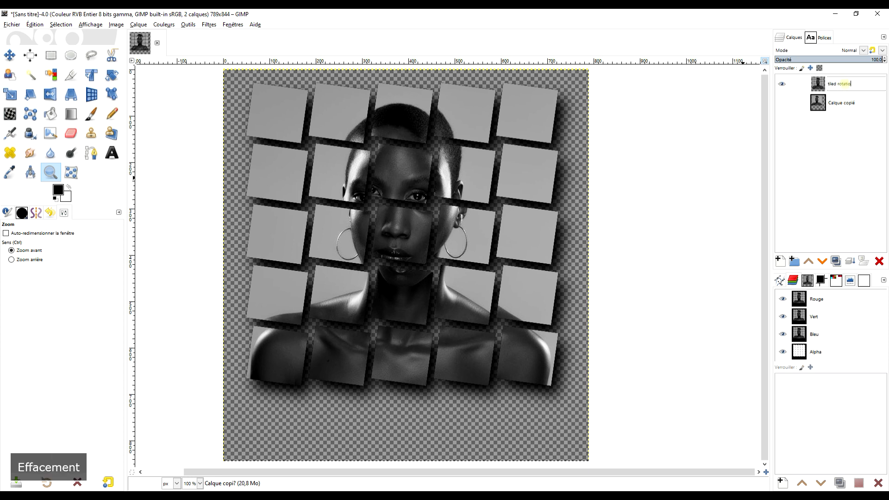
type("n")
key("Return")
- Add a white 789 × 844 px layer named "fond" between the tiled layer and the original
left_click(853, 104)
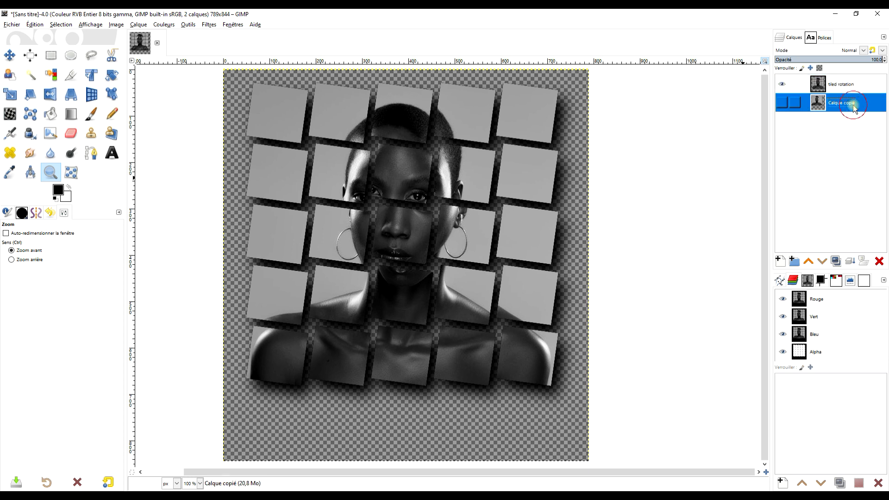
left_click(781, 262)
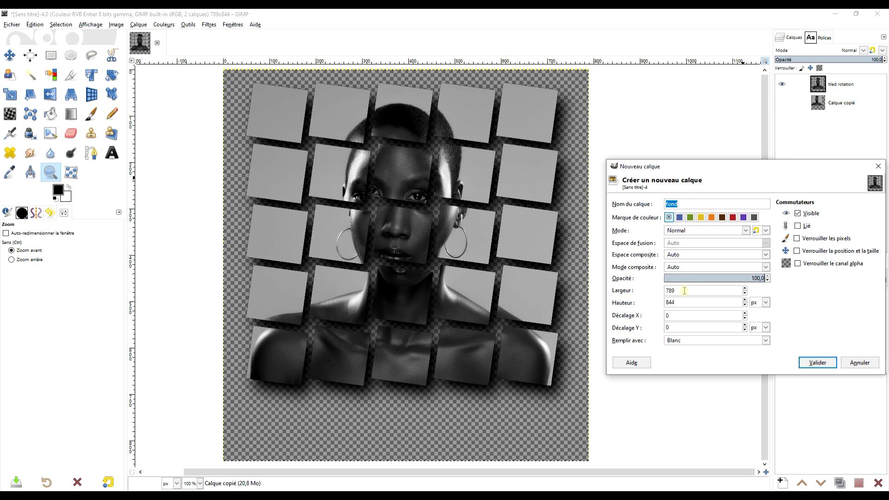
left_click(820, 358)
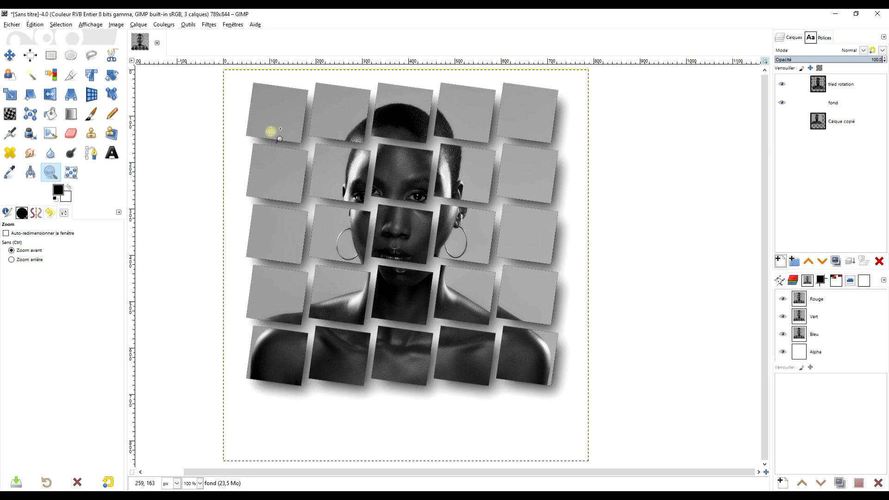
- Fill the "fond" layer with a vertical linear gradient, redrawing it about 837 px long from the canvas's upper edge to its lower edge
left_click(70, 115)
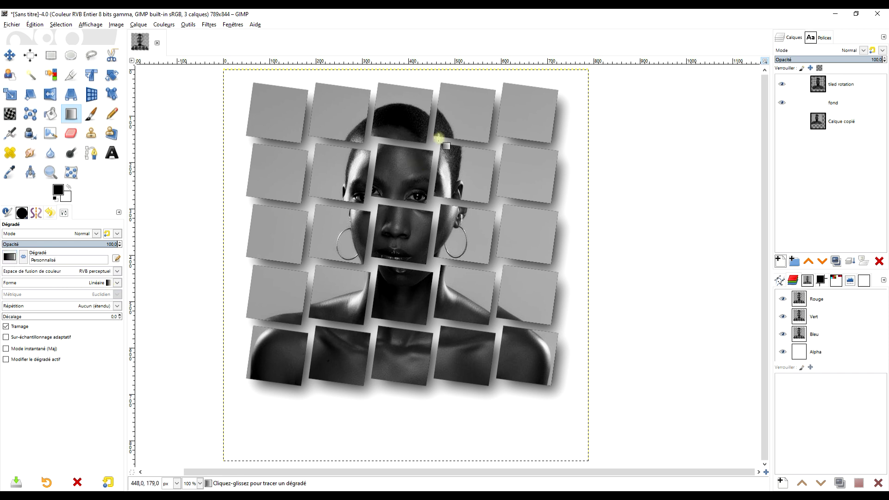
middle_click(401, 79)
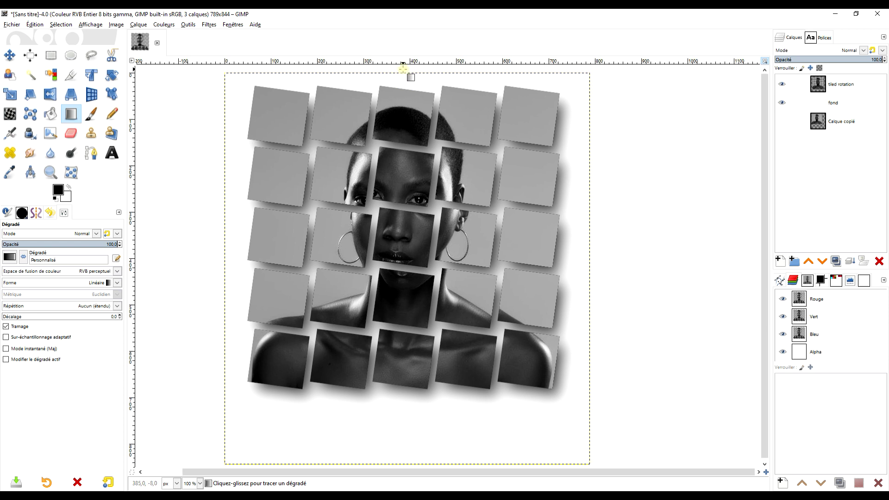
left_click(403, 68)
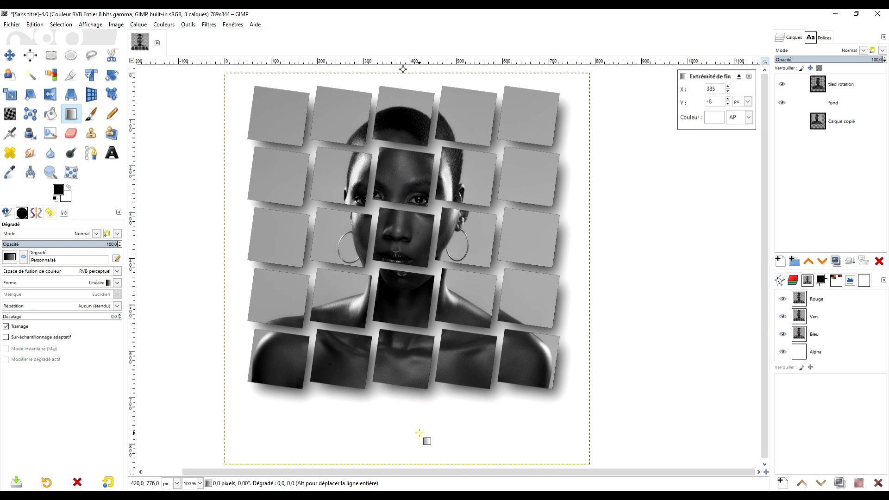
key("Escape")
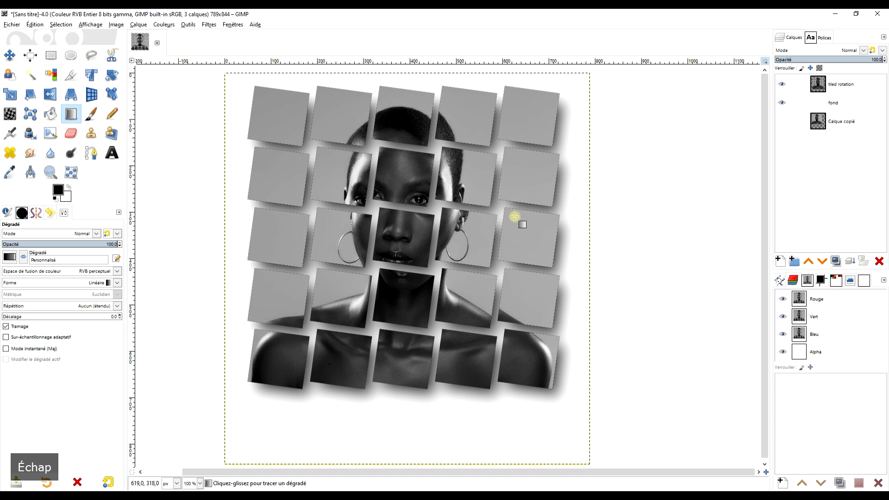
left_click_drag(401, 68, 415, 464)
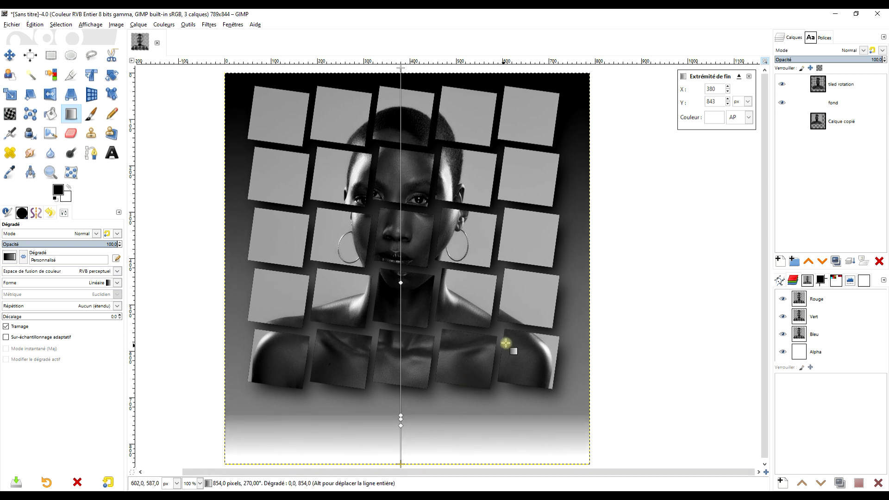
key("Return")
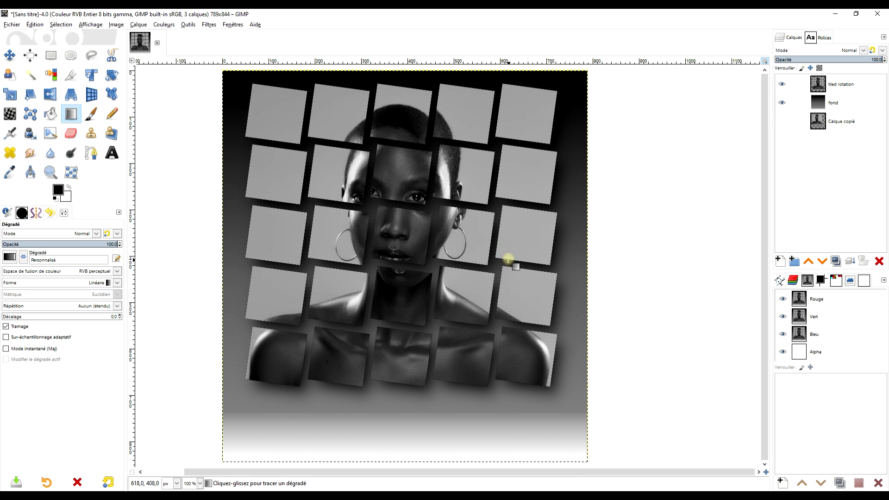
left_click_drag(380, 74, 384, 92)
left_click_drag(388, 127, 398, 462)
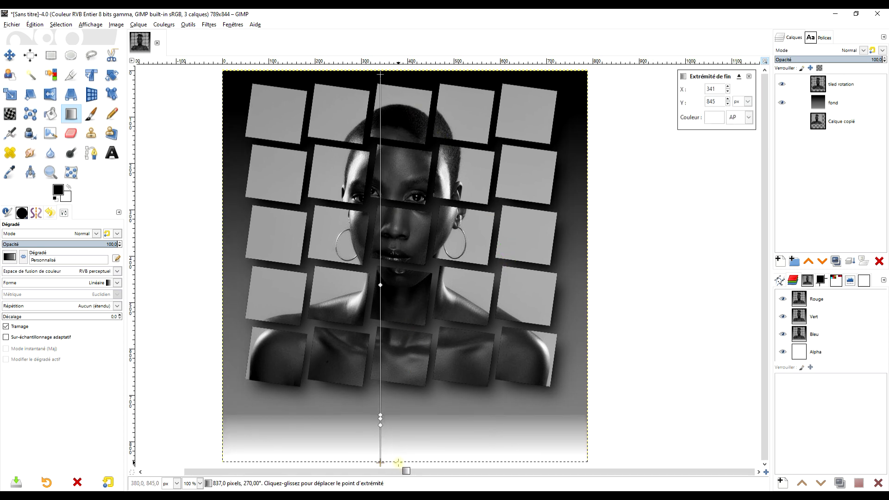
- Spread the gradient's lower colour stops, placing stop 3 at about 90 and stop 4 at about 96.65
left_click_drag(380, 426, 381, 440)
left_click(382, 422)
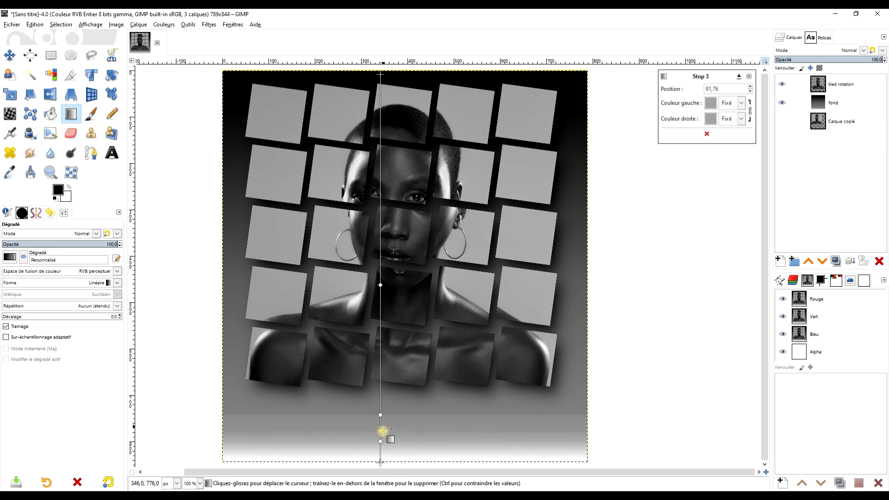
left_click_drag(382, 423, 381, 426)
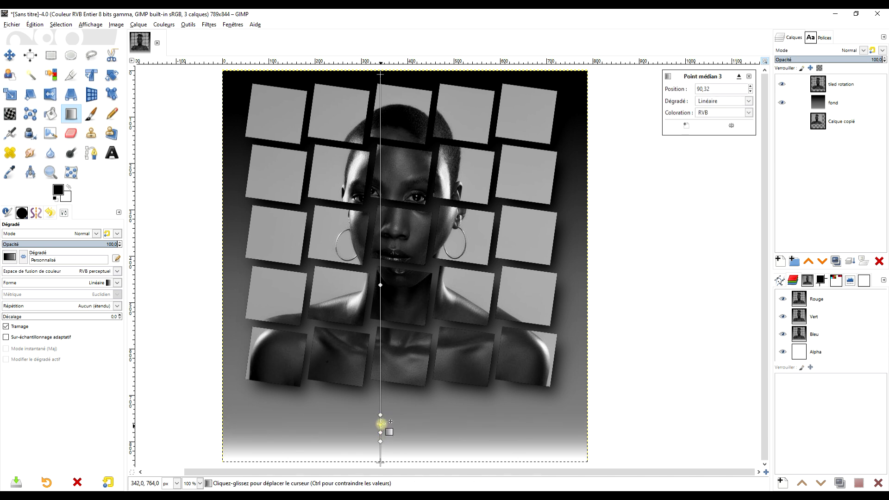
mouse_move(380, 432)
left_mouse_down()
mouse_move(381, 424)
mouse_move(379, 449)
left_mouse_up()
scroll(427, 434, "down", 4)
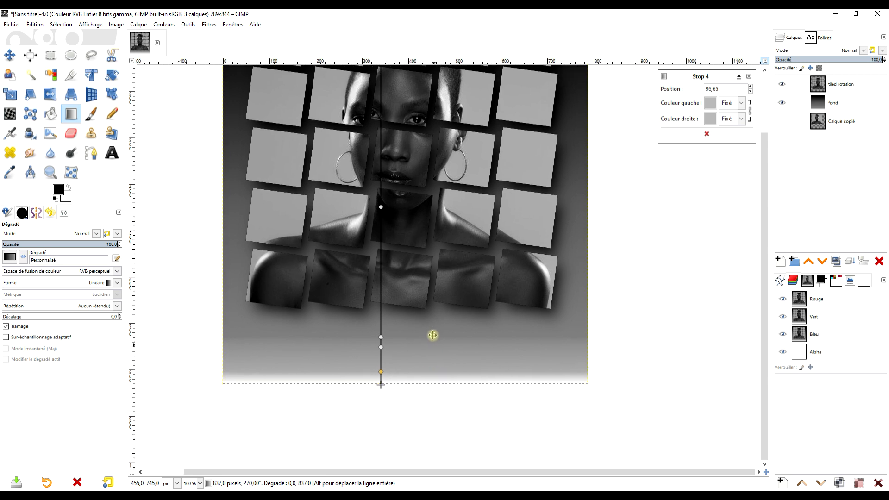
- Extend the gradient's end below the canvas to about 903 px, reposition stop 3 to 81.51 and stop 4 to about 90.25, and apply it
left_click_drag(378, 363, 378, 394)
left_click_drag(378, 344, 379, 311)
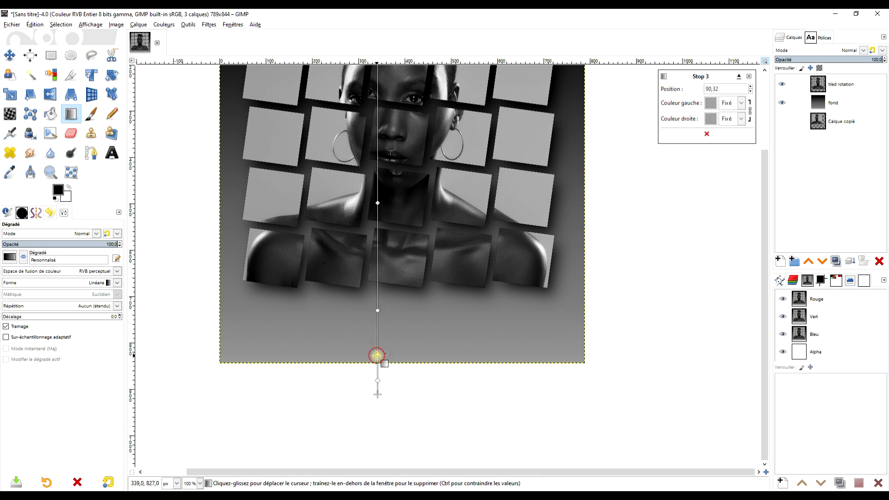
left_click_drag(378, 354, 379, 323)
left_click_drag(378, 382, 378, 352)
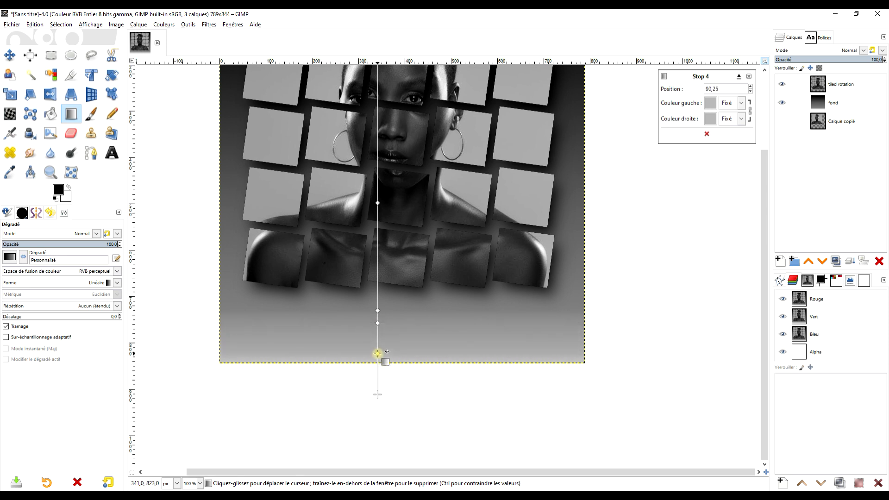
left_click_drag(378, 323, 377, 321)
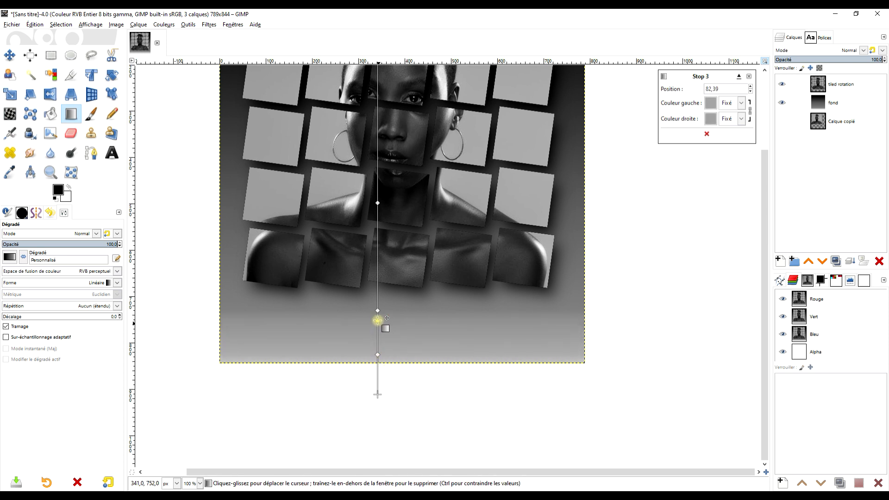
scroll(377, 317, "down", 2)
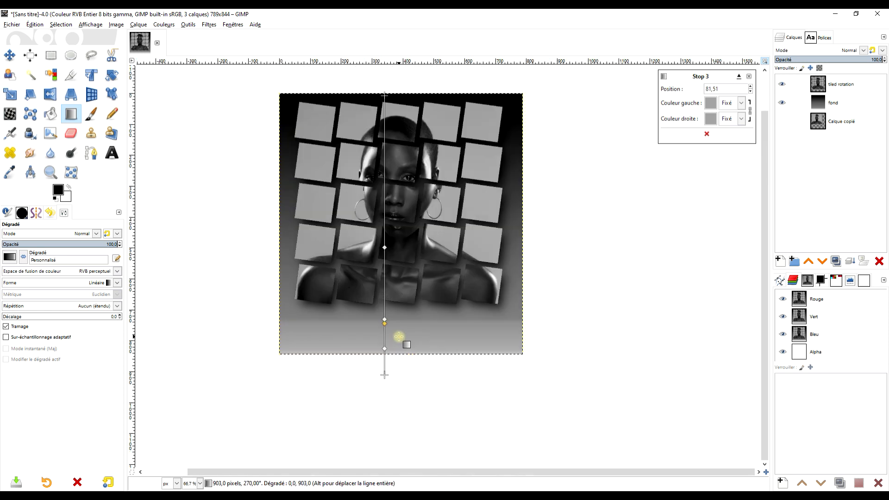
scroll(399, 322, "up", 1)
scroll(409, 316, "up", 1)
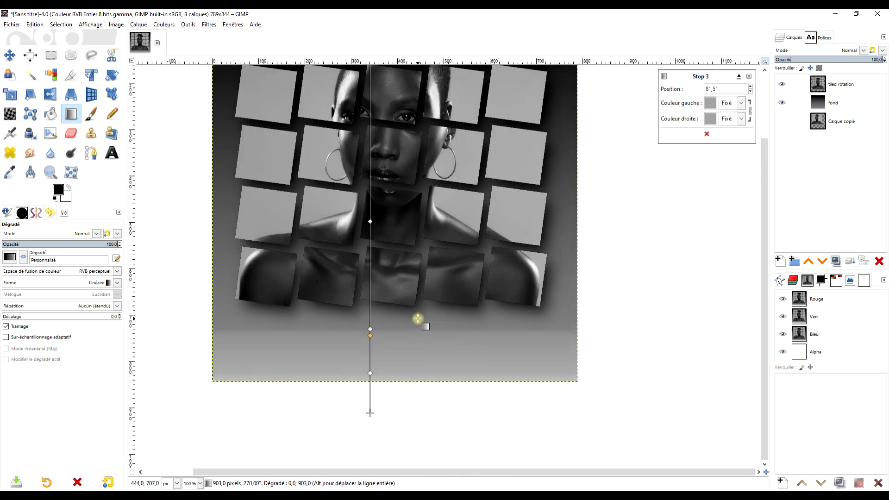
key("Return")
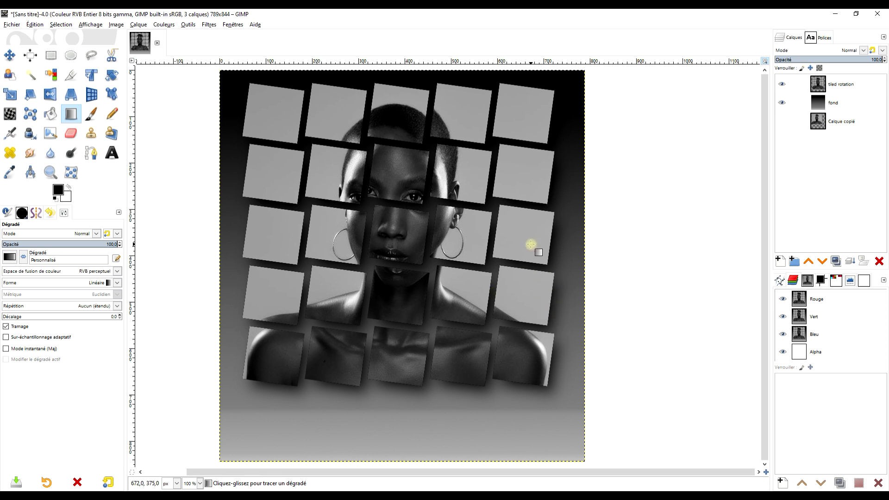
- Colorize the "fond" layer blue with hue 0.6445, saturation 0.6705 and lightness 0.173
left_click(164, 24)
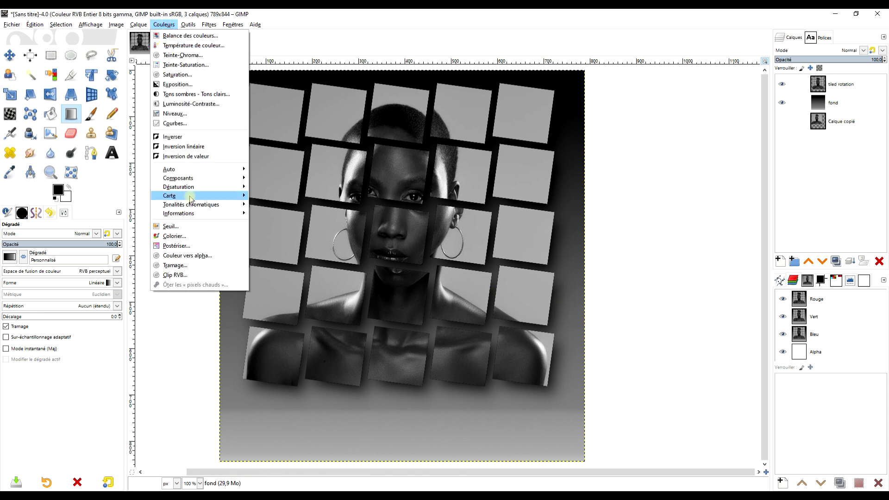
left_click(205, 237)
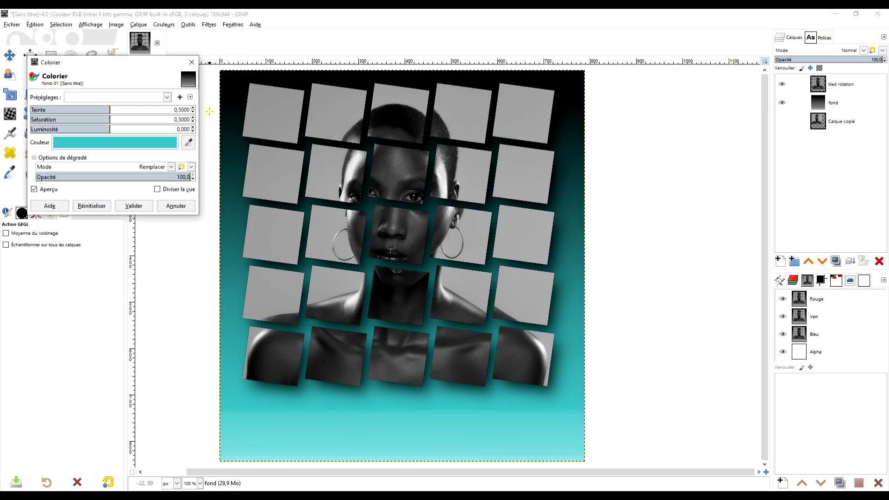
mouse_move(110, 110)
left_mouse_down()
mouse_move(133, 111)
mouse_move(122, 131)
mouse_move(98, 119)
mouse_move(121, 119)
left_mouse_up()
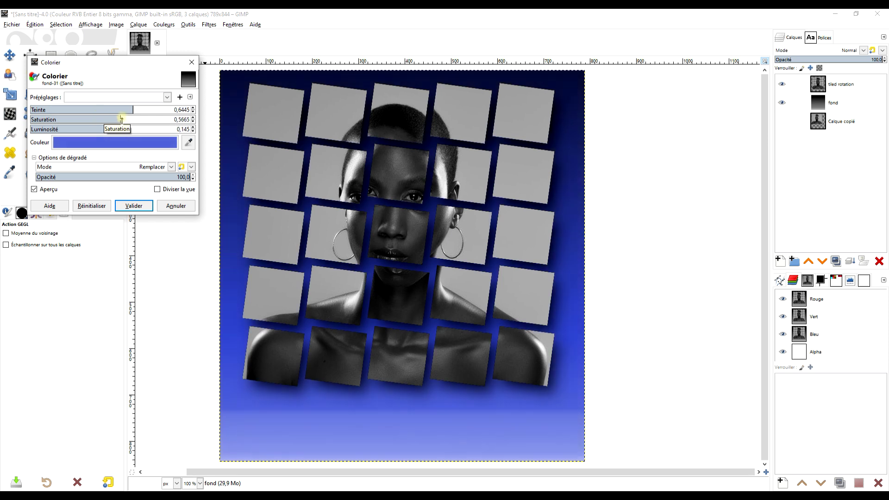
left_click(129, 130)
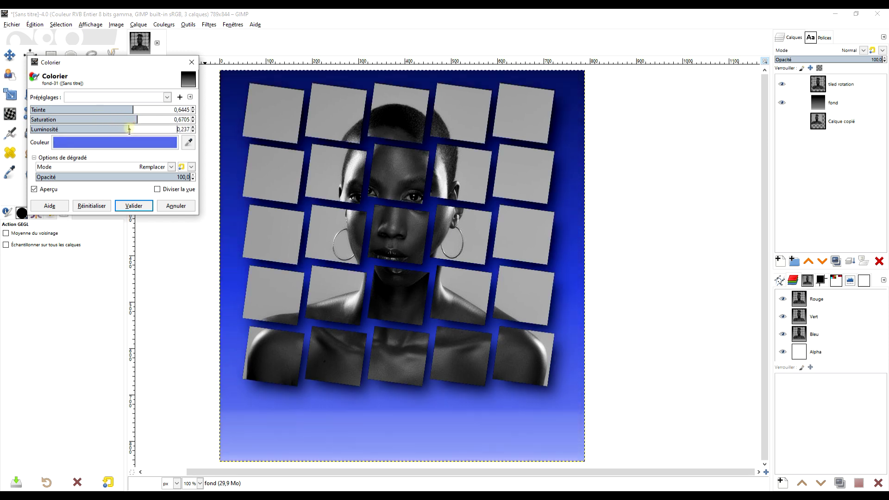
mouse_move(130, 131)
left_mouse_down()
mouse_move(108, 130)
mouse_move(124, 129)
left_mouse_up()
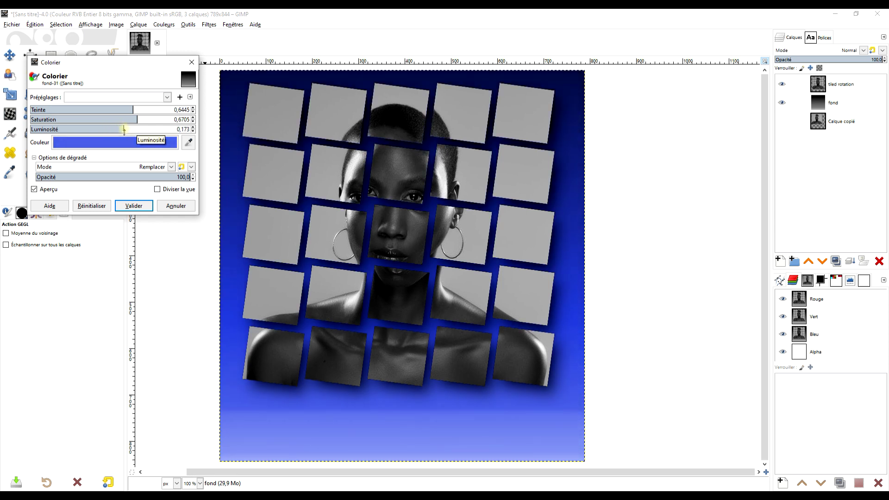
left_click(132, 206)
- Apply a Gaussian blur of 9.78 in X and Y to the "fond" layer
left_click(204, 25)
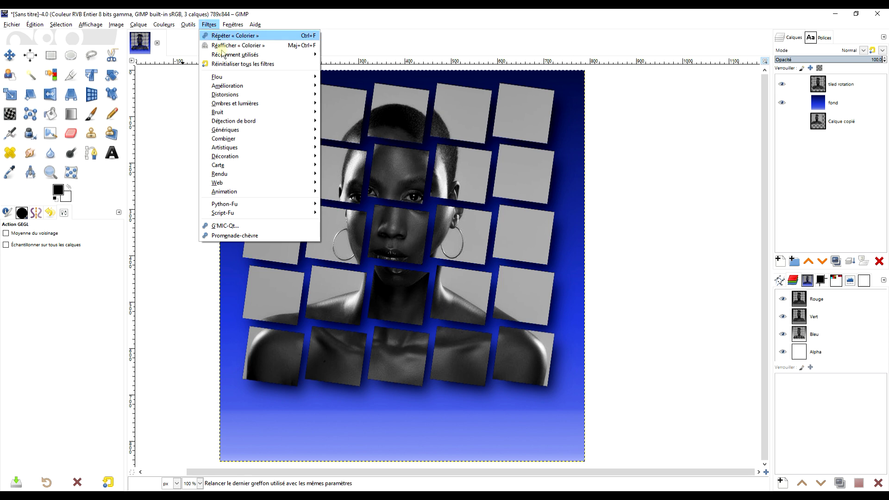
mouse_move(306, 76)
left_click(333, 88)
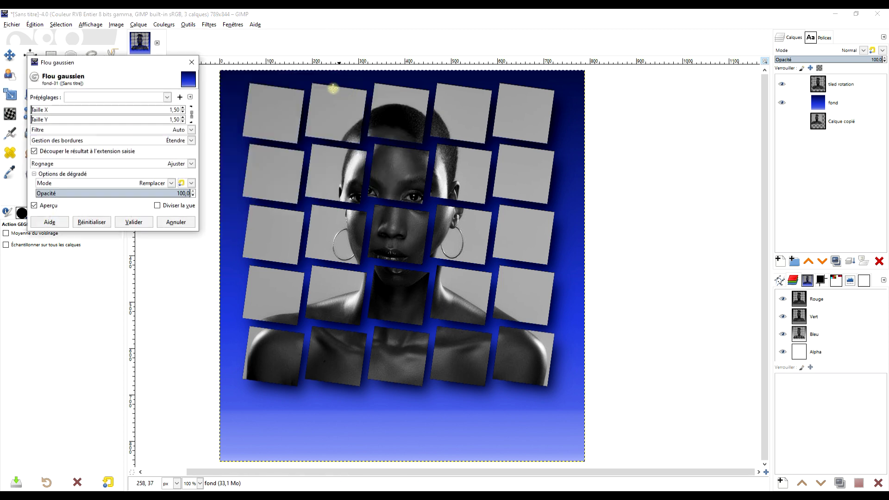
left_click(40, 109)
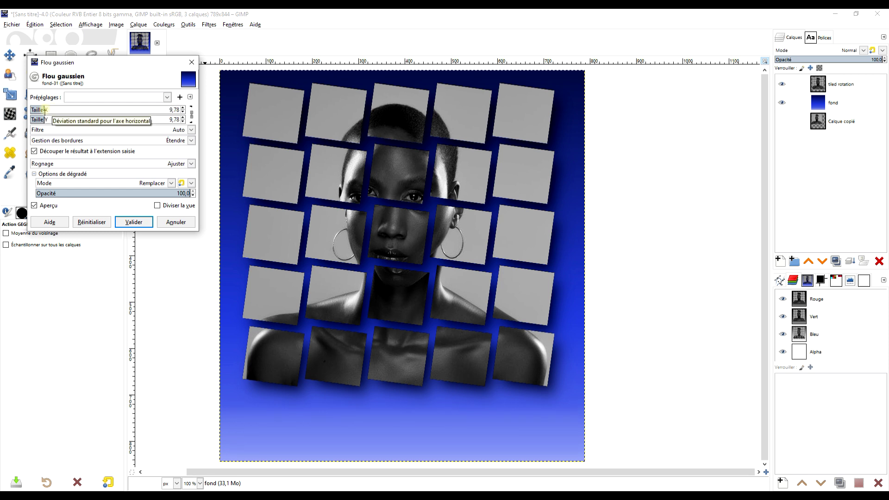
left_click(142, 222)
left_click(623, 252)
left_click_drag(642, 238, 645, 246)
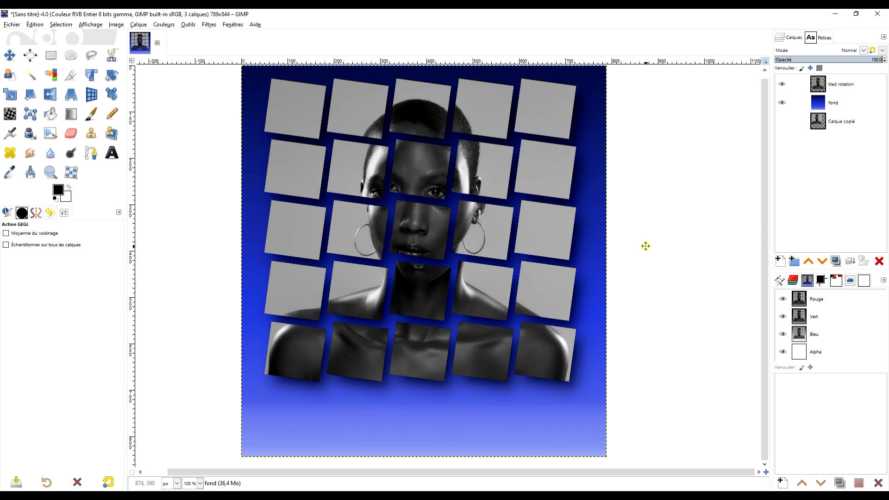
- Colorize the "tiled rotation" layer yellow with hue 0.1467 and saturation 0.7659
left_click(831, 90)
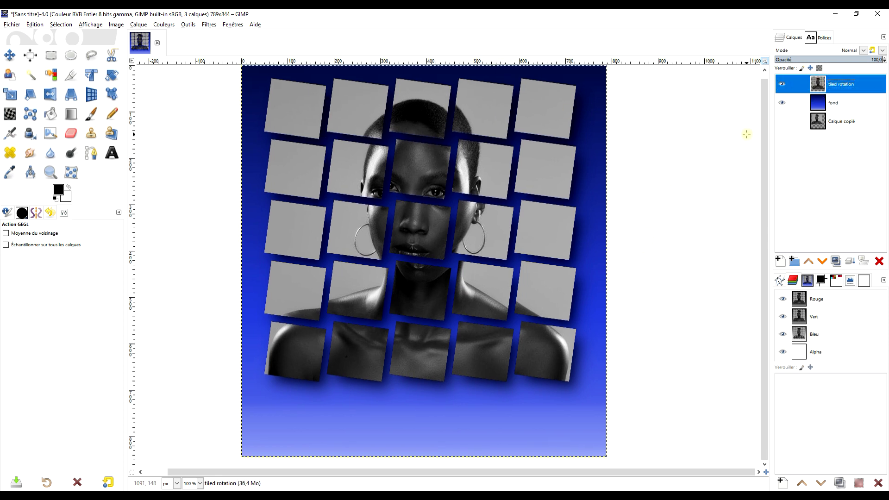
left_click(164, 24)
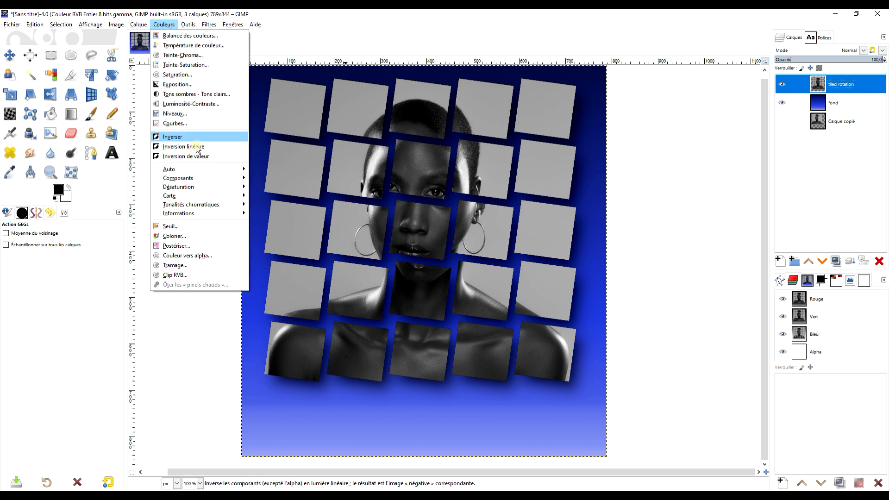
mouse_move(198, 214)
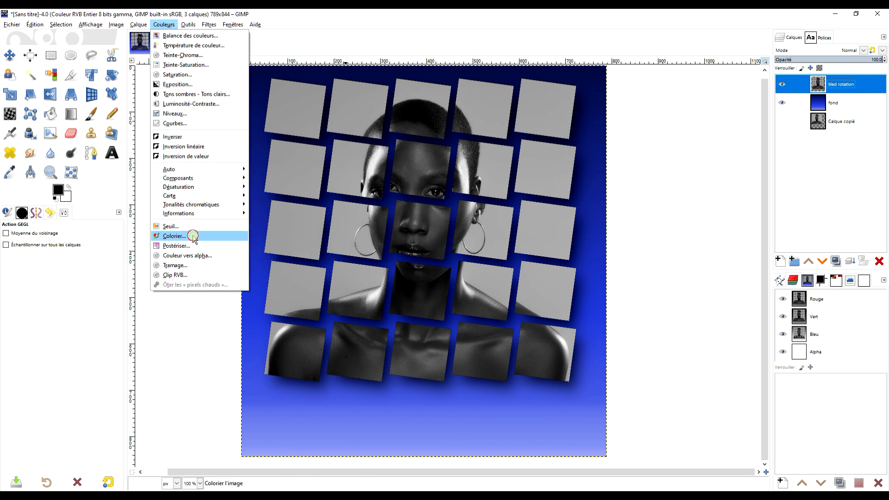
left_click(192, 236)
left_click(112, 147)
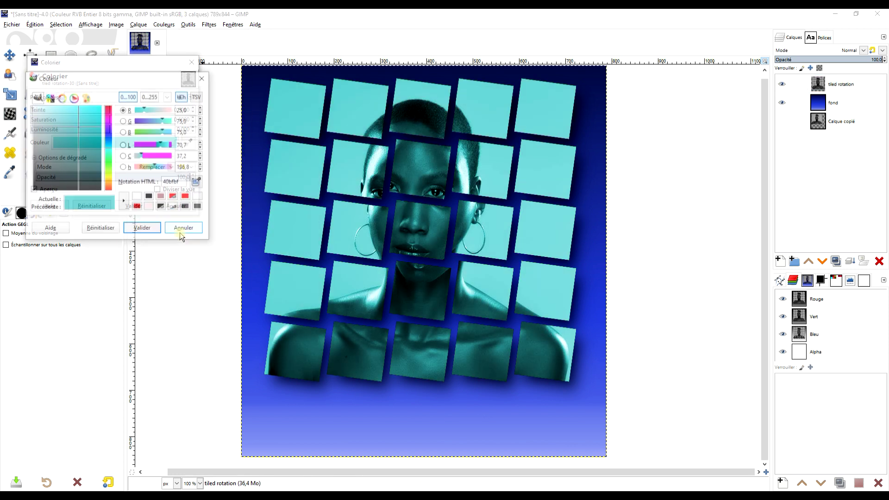
left_click(108, 181)
left_click(142, 229)
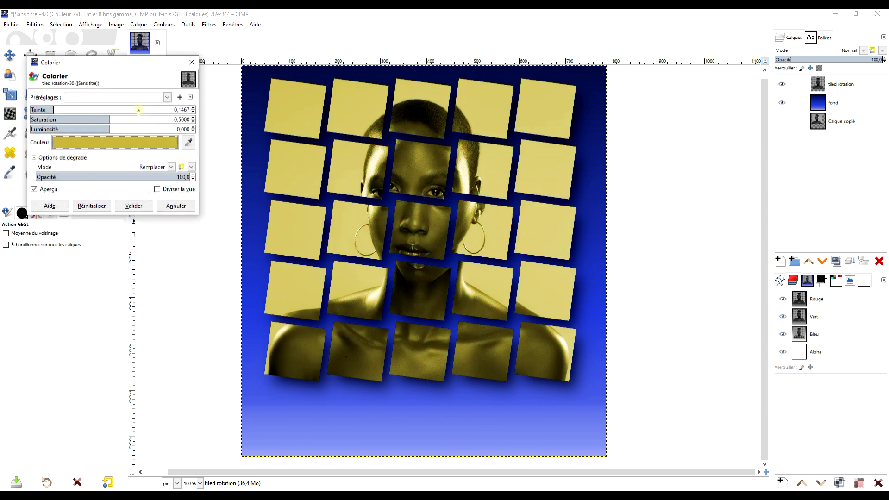
left_click_drag(110, 119, 152, 124)
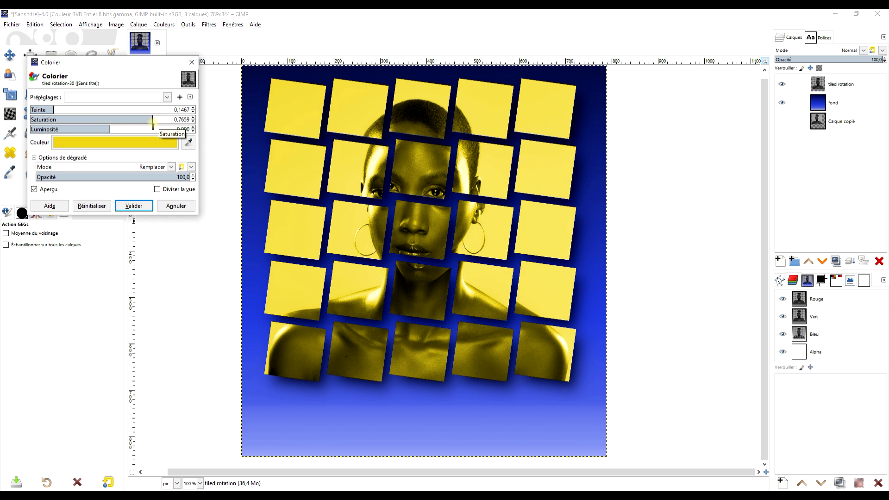
left_click(134, 205)
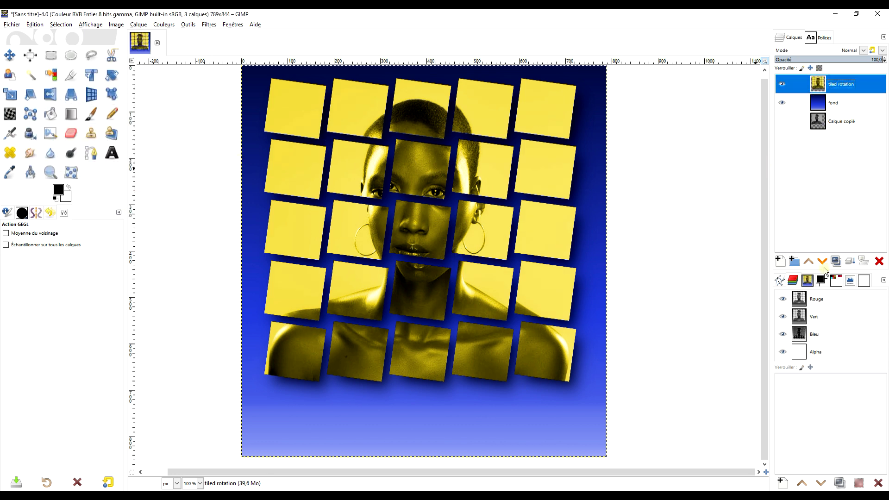
- Duplicate the "tiled rotation" layer and flip the copy vertically
left_click(837, 262)
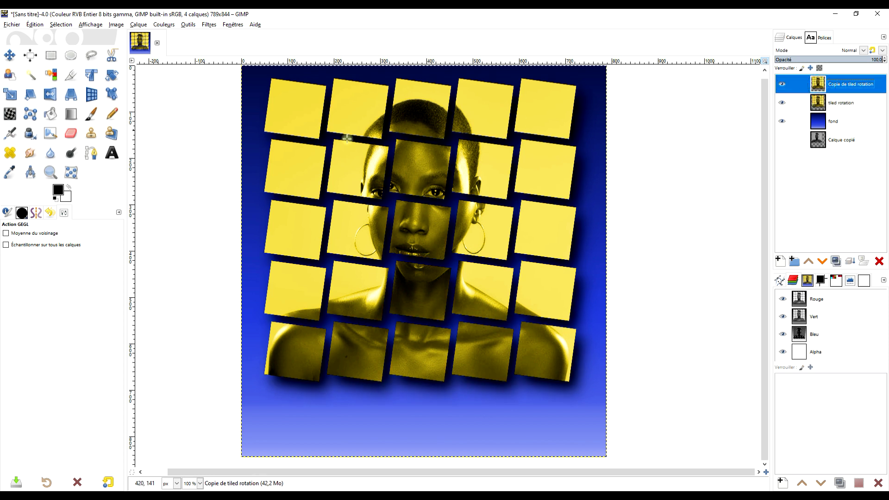
left_click(50, 95)
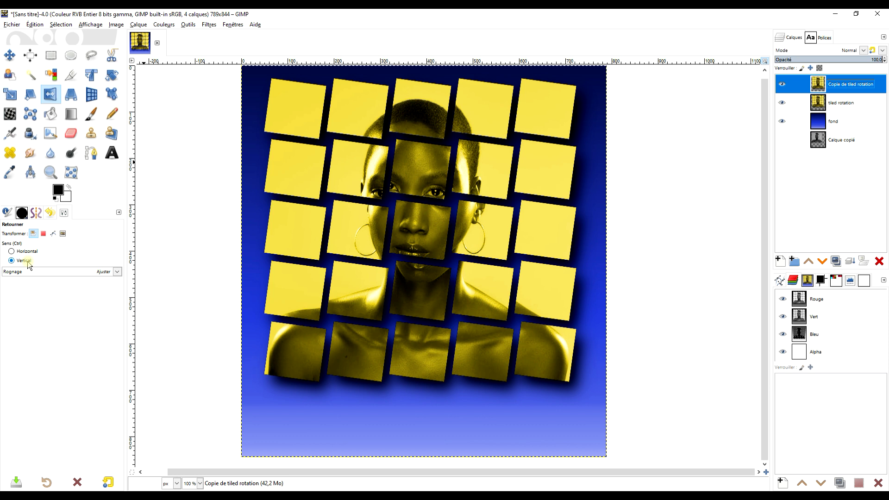
left_click(414, 209)
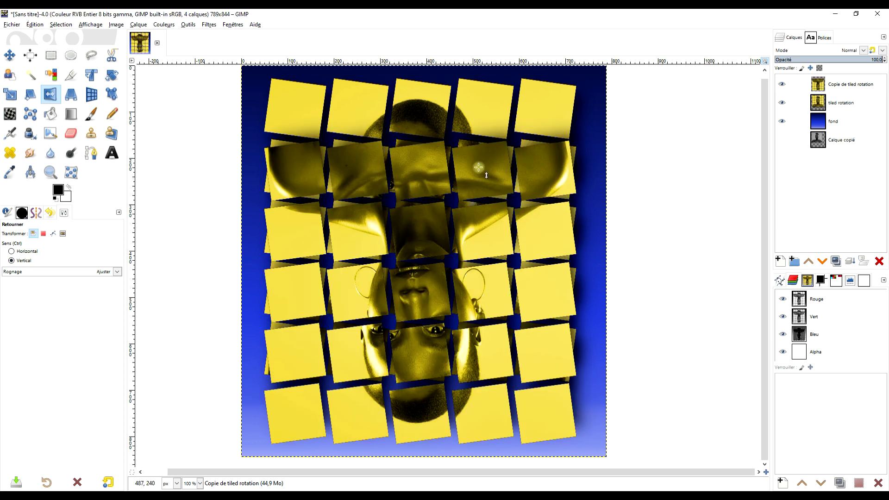
- Move the flipped copy down below the portrait so it sits like a mirrored reflection, horizontally aligned with the original tiles
left_click(10, 56)
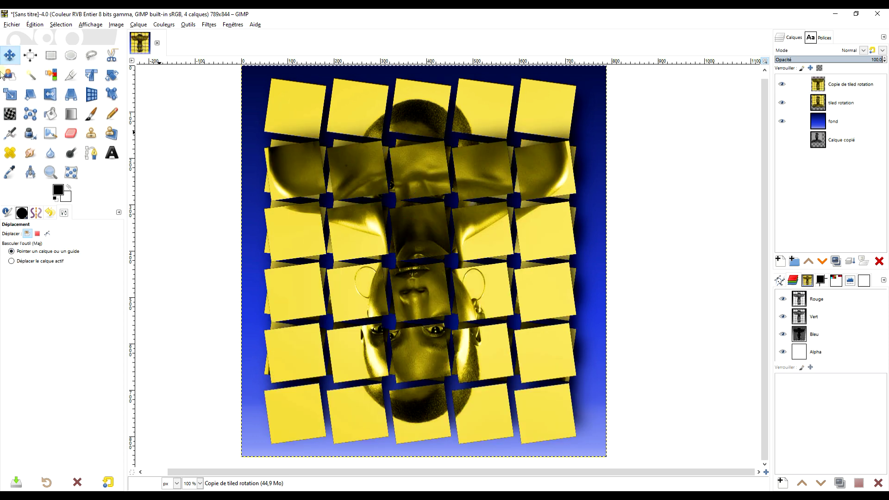
left_click_drag(414, 171, 405, 423)
scroll(577, 244, "down", 2)
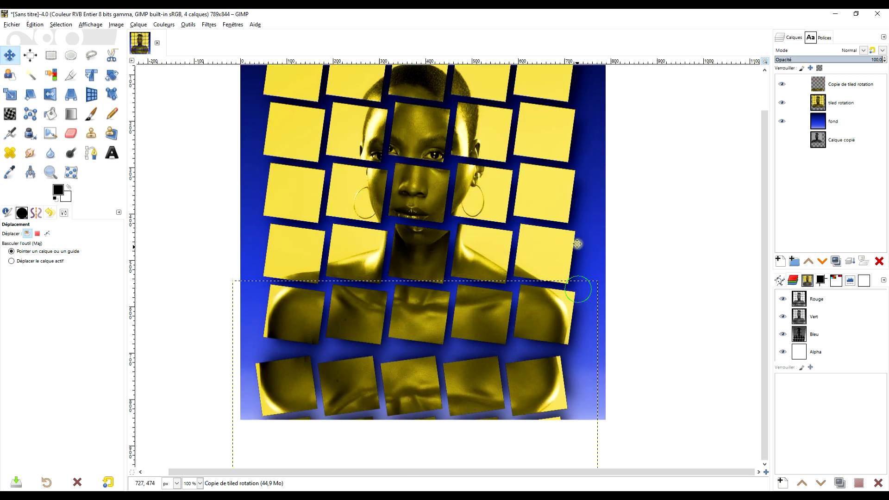
scroll(577, 244, "down", 2)
left_click_drag(448, 270, 448, 317)
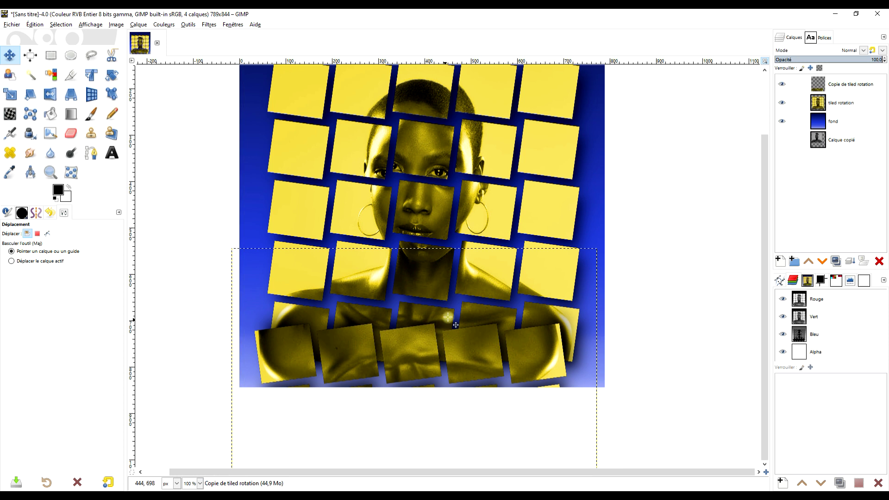
key("ctrl+z")
left_click_drag(473, 376, 481, 406)
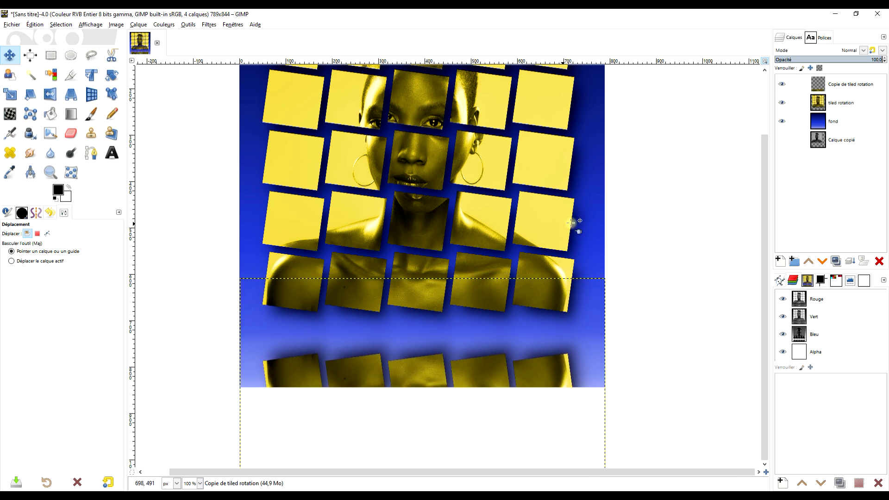
- Reduce the flipped copy's opacity to 13.7 and nudge the layer slightly further down
left_click(851, 88)
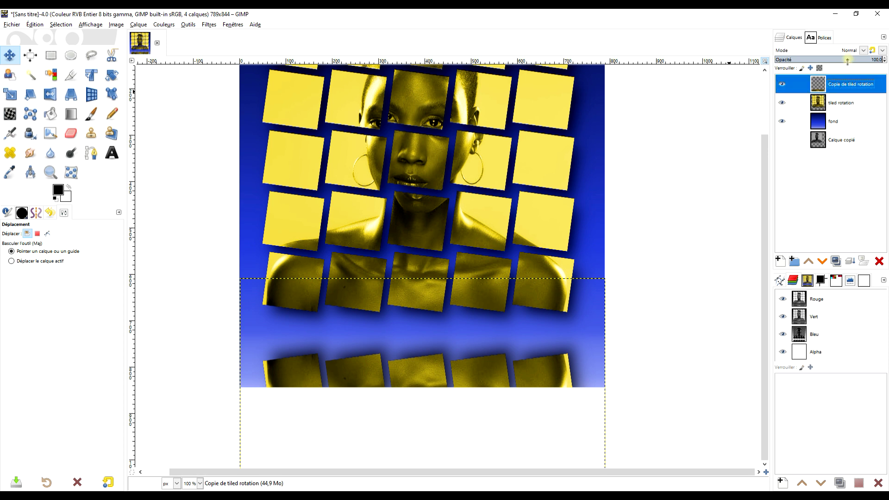
left_click(826, 57)
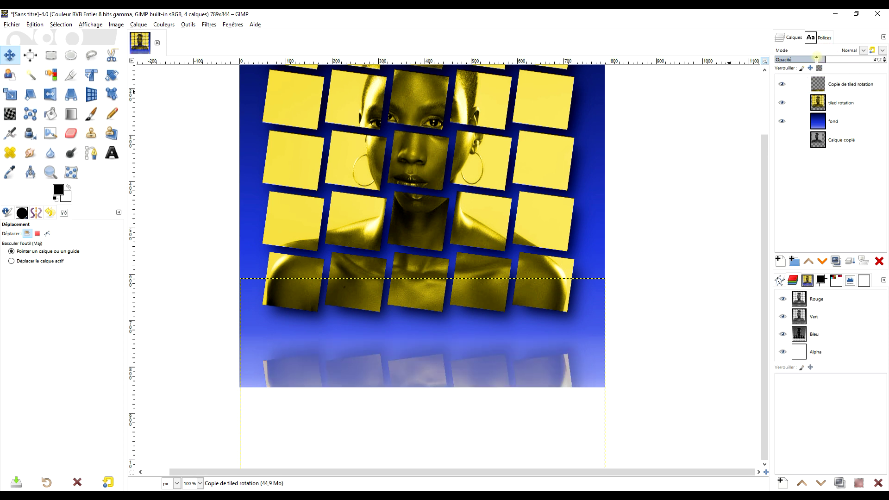
left_click(817, 59)
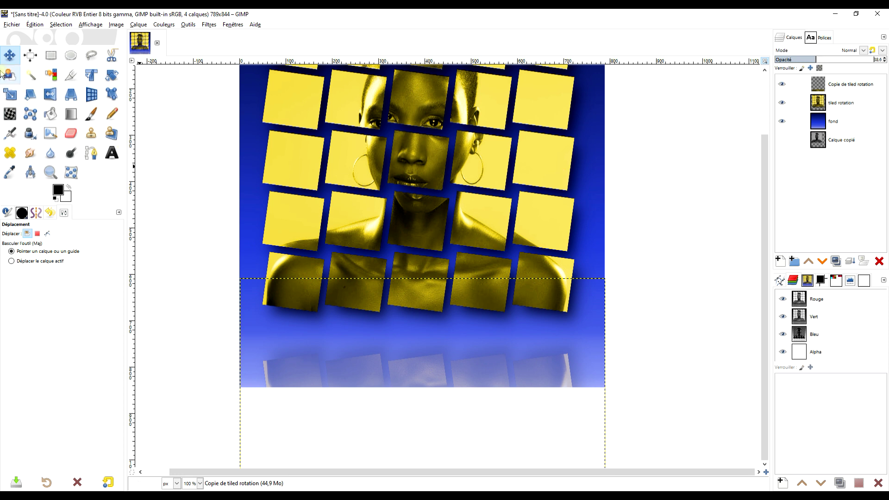
mouse_move(474, 374)
left_mouse_down()
mouse_move(475, 389)
mouse_move(467, 370)
left_mouse_up()
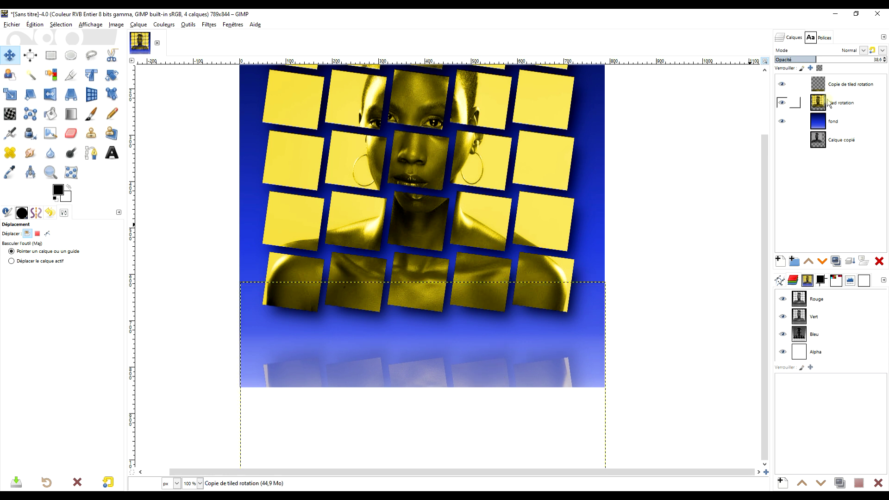
left_click(790, 60)
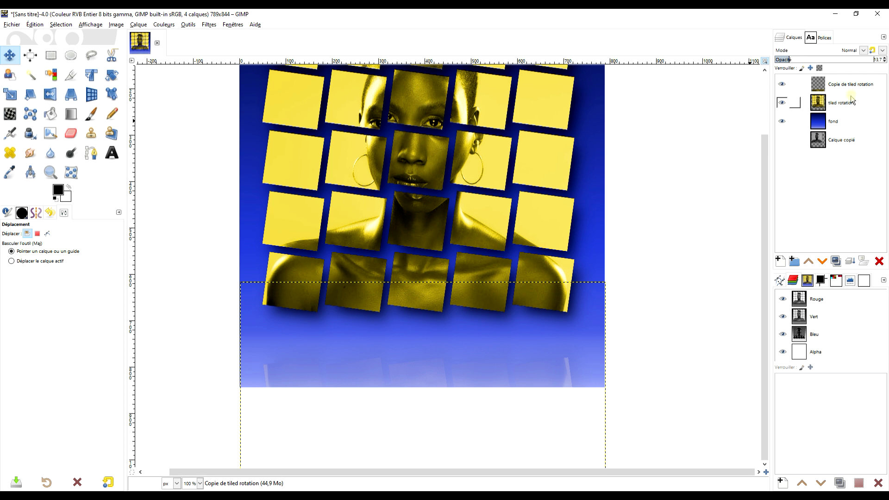
- Fit the flipped copy layer to the image dimensions and set its opacity to 29.6
right_click(839, 88)
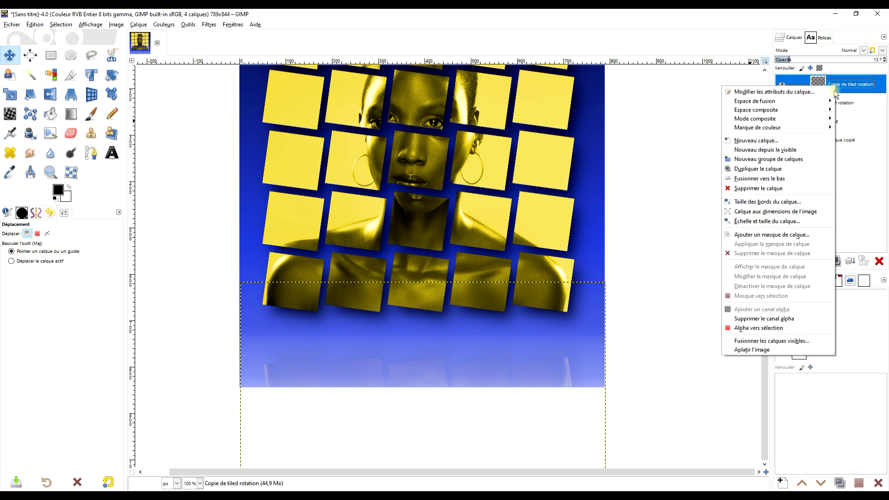
left_click(812, 212)
left_click_drag(626, 263, 643, 333)
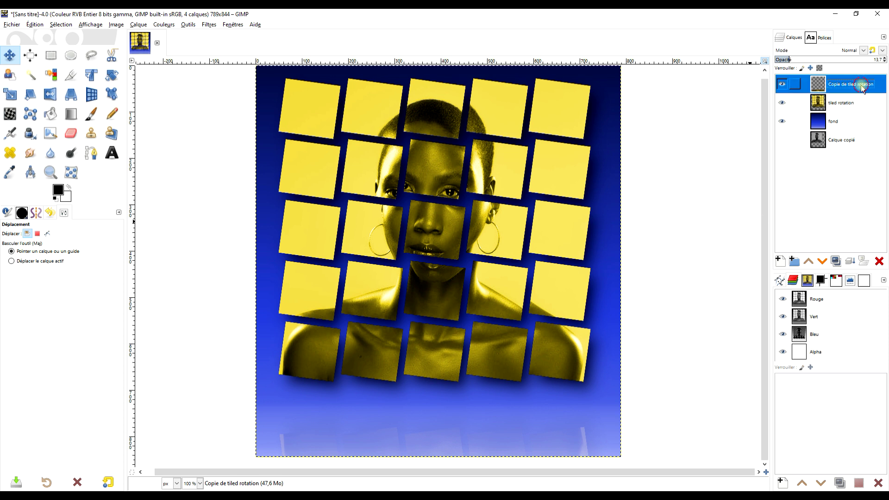
left_click(799, 58)
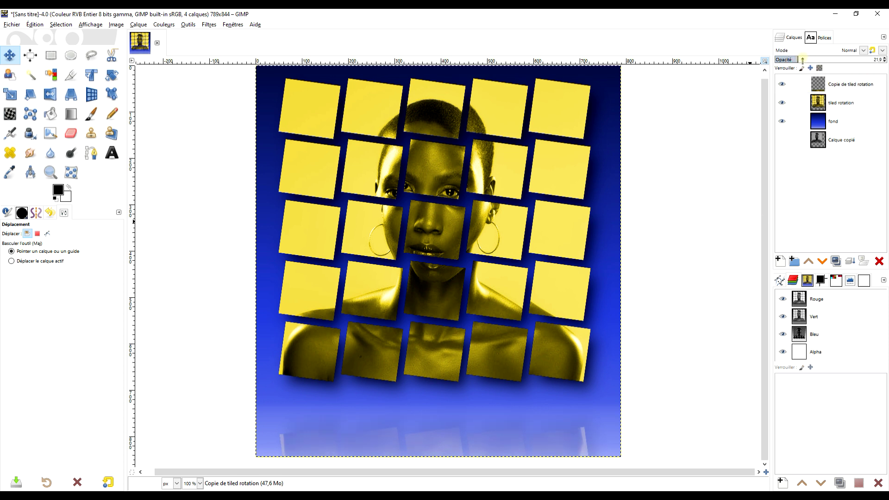
left_click(807, 58)
- Add a white (full opacity) layer mask to the flipped copy layer
right_click(815, 86)
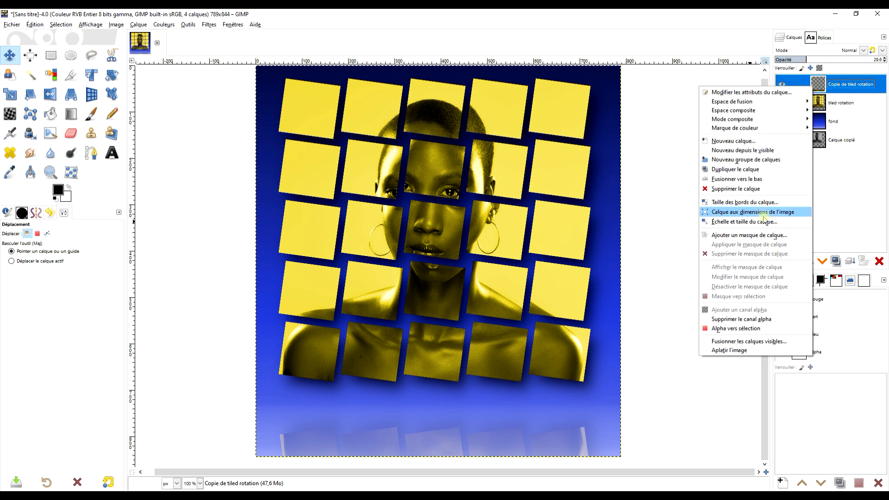
left_click(760, 238)
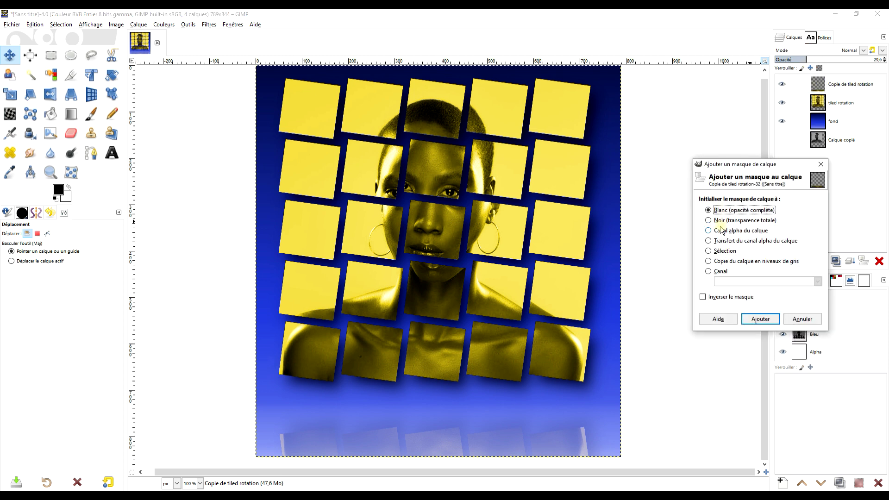
left_click(760, 319)
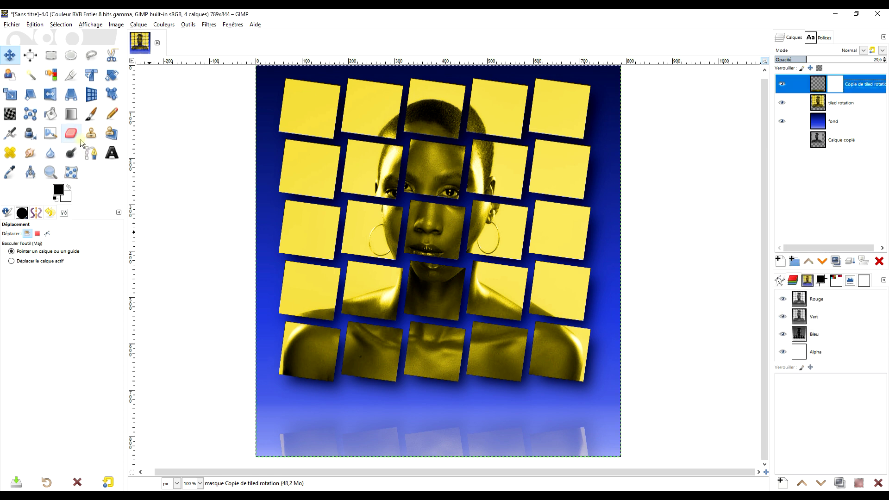
- Set up the Paintbrush with the soft "2. Hardness 025" brush, opacity 34 and size 122
left_click(91, 114)
left_click(291, 436)
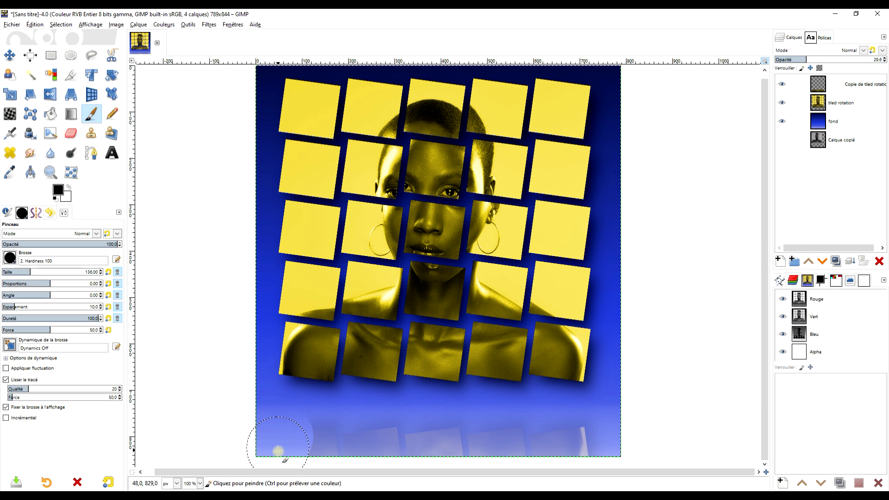
key("ctrl+z")
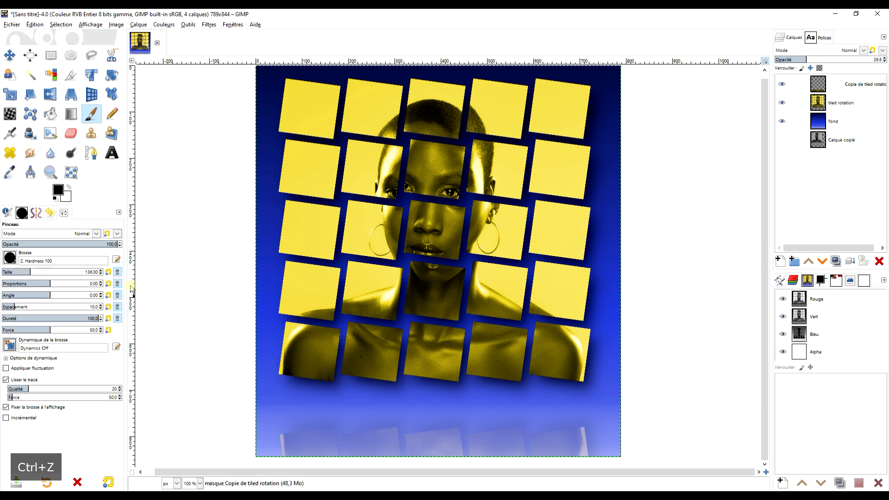
left_click(10, 258)
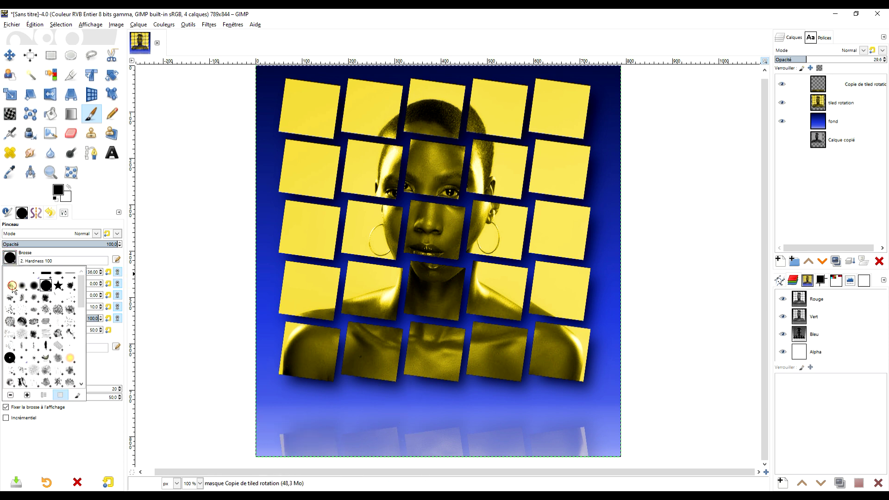
left_click(12, 286)
left_click(41, 246)
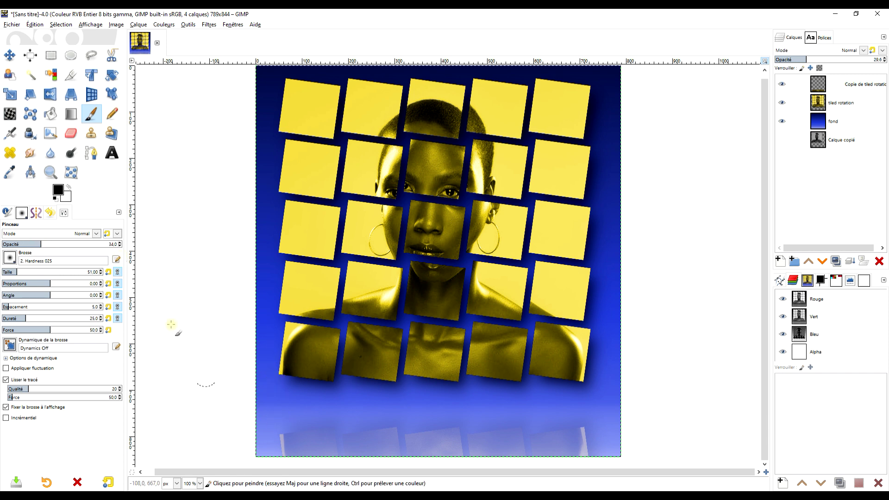
left_click(28, 272)
- Paint soft black strokes on the flipped copy's layer mask to fade the reflection's upper part and both side ends
left_click(269, 438)
left_click(281, 444)
left_click(282, 450)
left_click(275, 445)
left_click(587, 431)
left_click(582, 434)
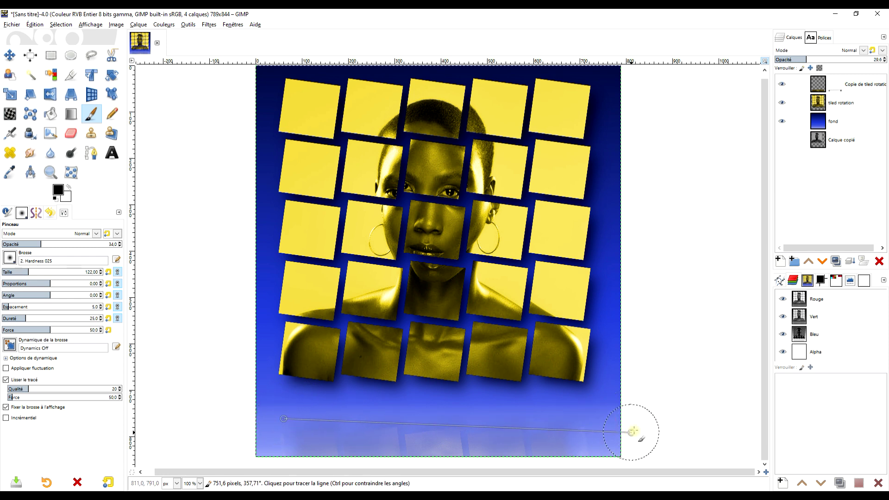
left_click(437, 419)
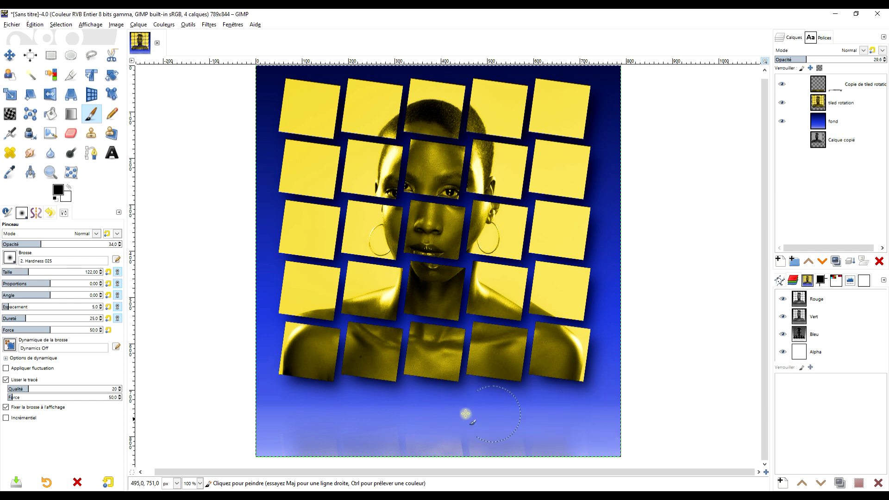
left_click(614, 429)
left_click(832, 88)
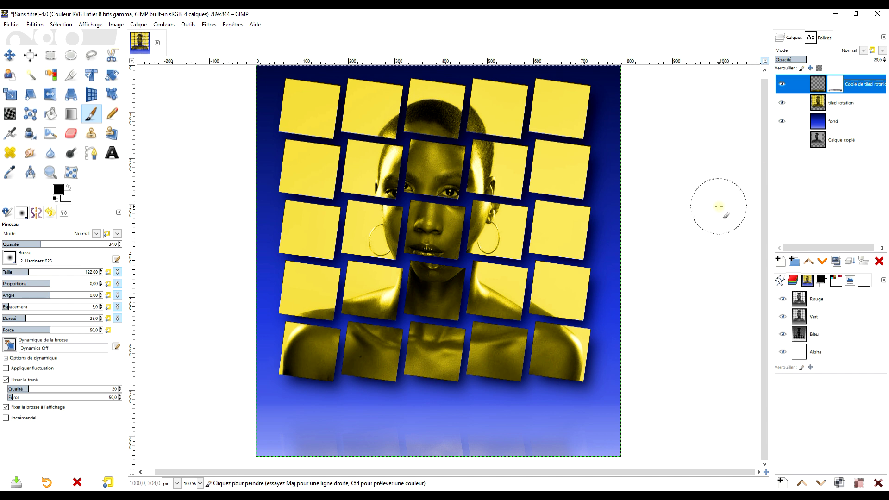
left_click_drag(657, 242, 659, 244)
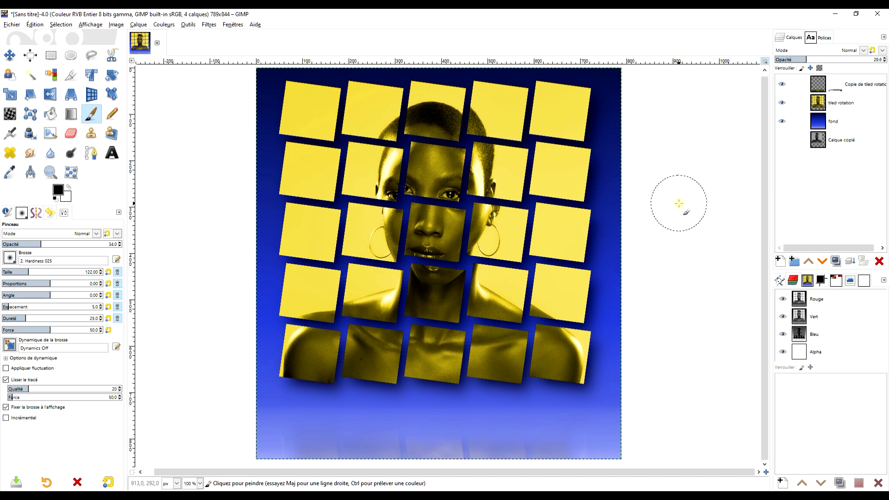